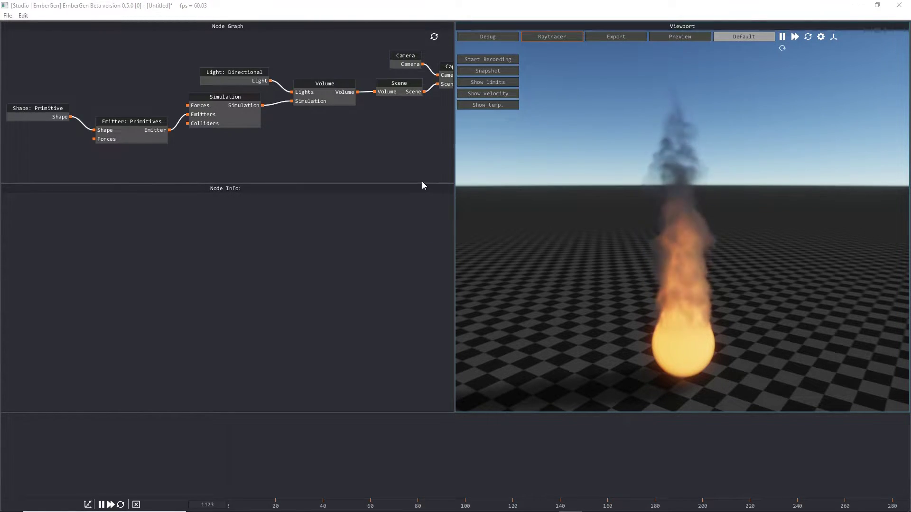
Orbit the viewport camera downward so the horizon drops and the fire looks larger.
left_click_drag(659, 275, 719, 314)
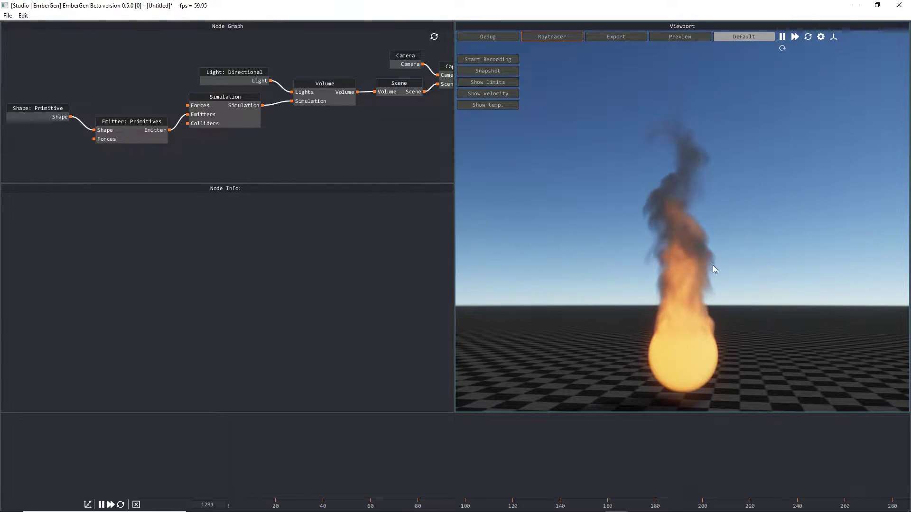
In the Scene node, set Ground to None and Sky to None.
left_click(405, 91)
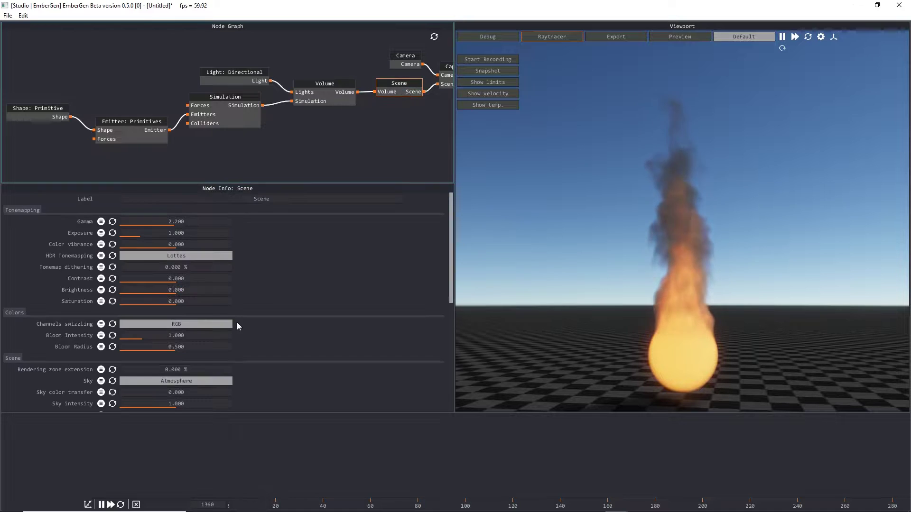
scroll(238, 322, "down", 10)
scroll(238, 358, "down", 2)
scroll(233, 342, "up", 2)
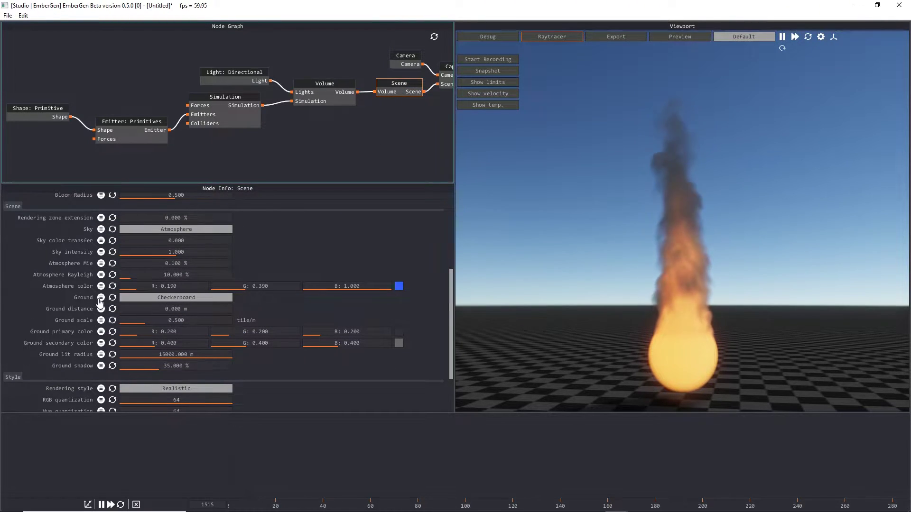
left_click(199, 299)
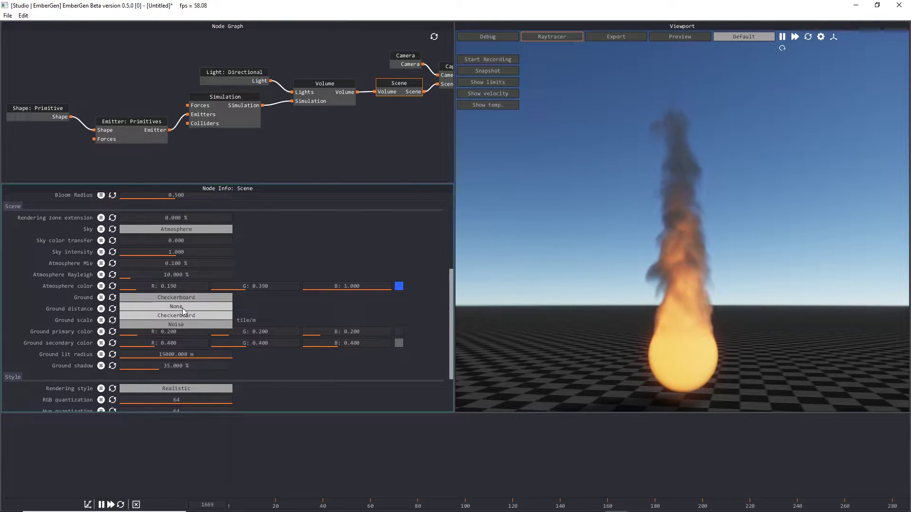
left_click(192, 306)
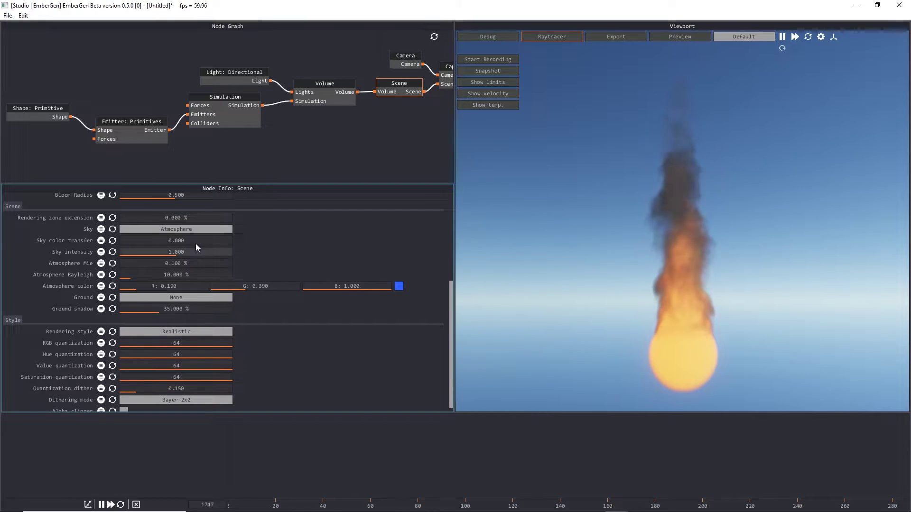
left_click(177, 230)
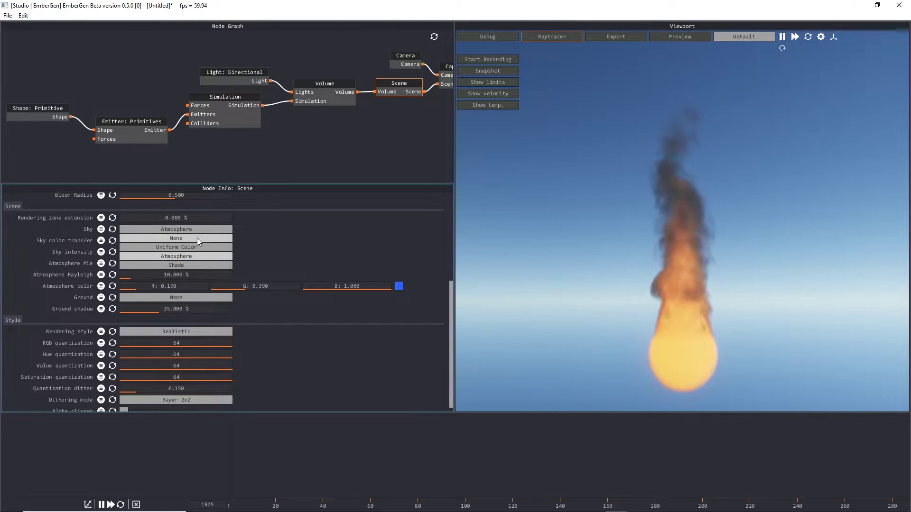
left_click(198, 238)
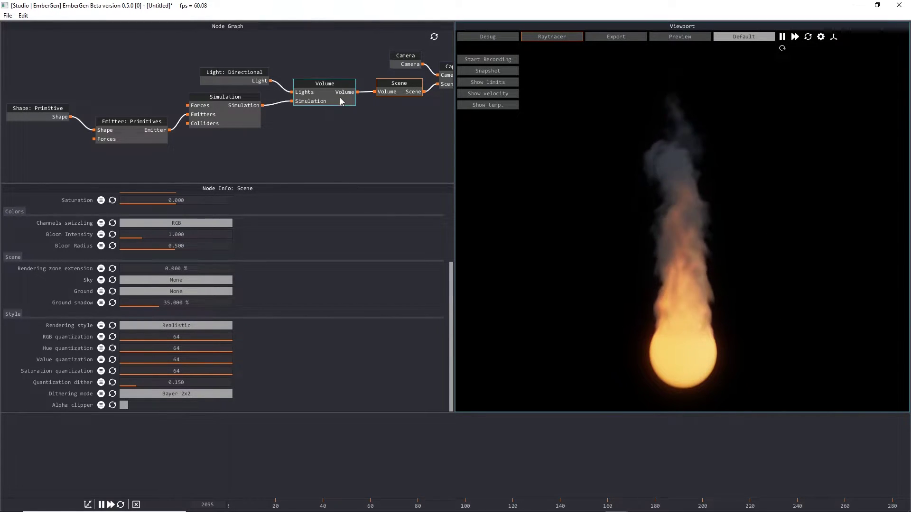
In the Volume node's Renderer Properties, untick Render smoke and Render fuel.
left_click(328, 88)
scroll(271, 334, "down", 2)
scroll(289, 311, "down", 7)
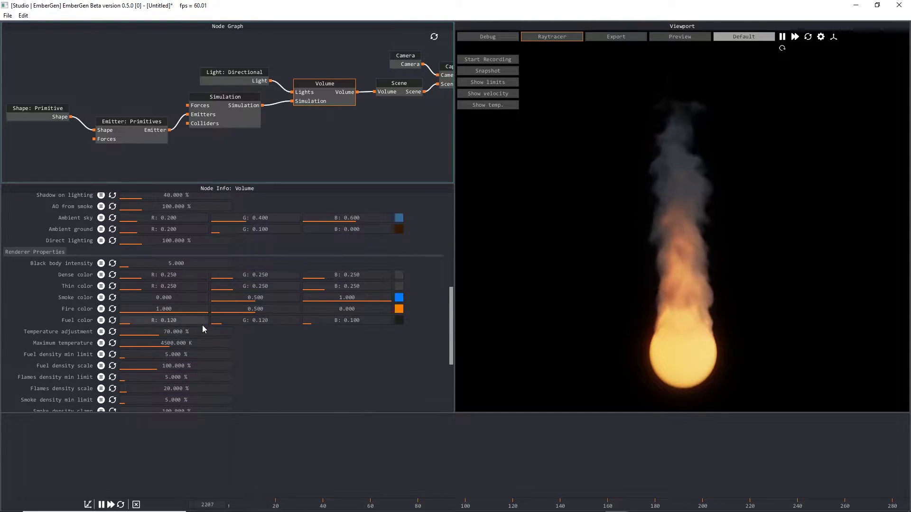
scroll(201, 329, "down", 3)
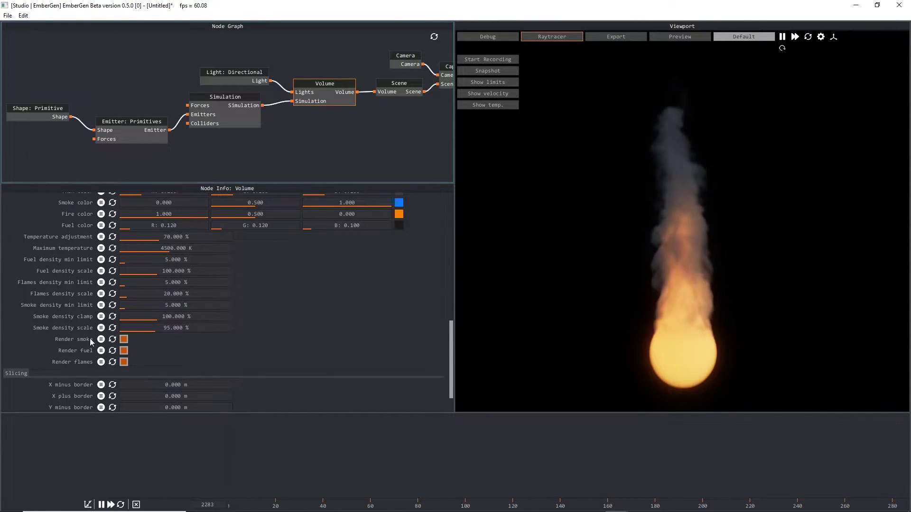
left_click(124, 340)
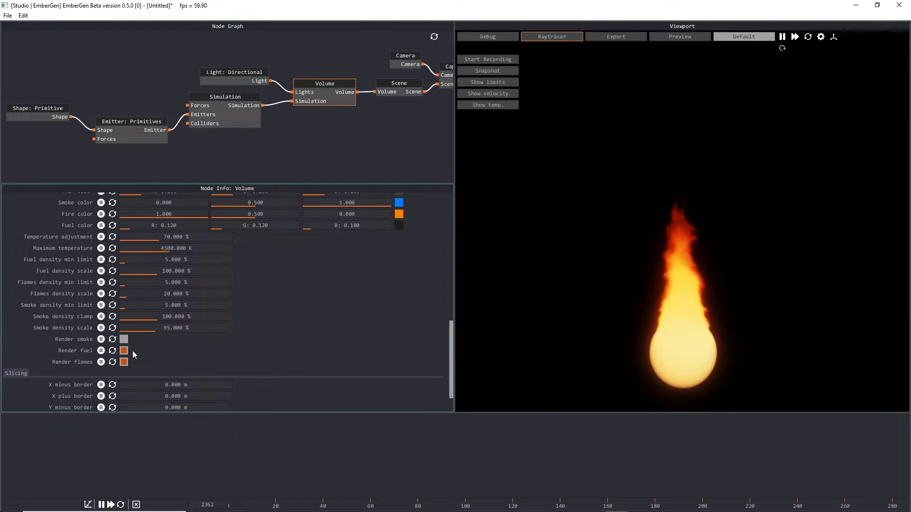
left_click(124, 350)
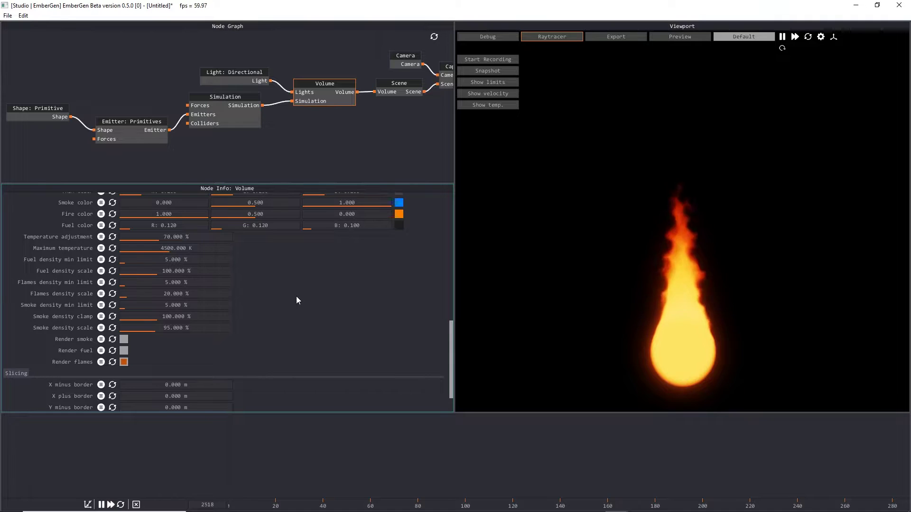
scroll(298, 296, "up", 8)
scroll(294, 268, "up", 4)
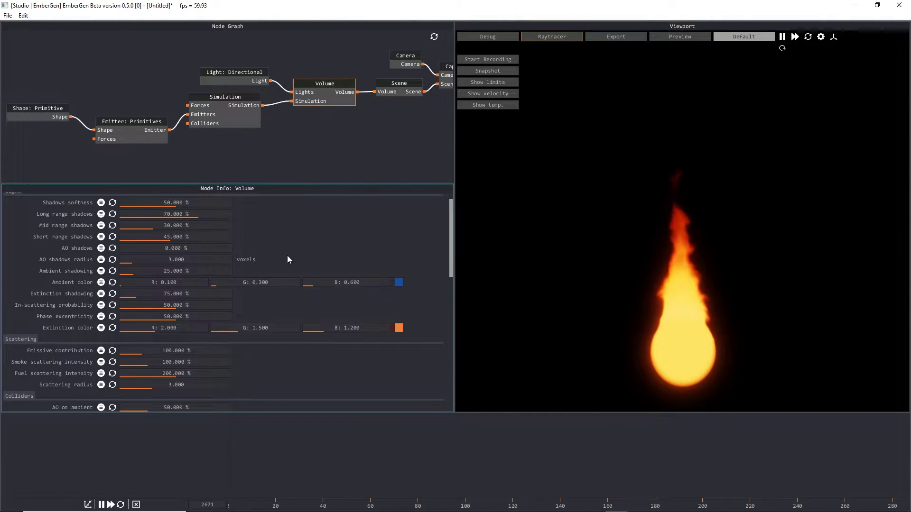
scroll(287, 285, "down", 3)
scroll(279, 301, "down", 2)
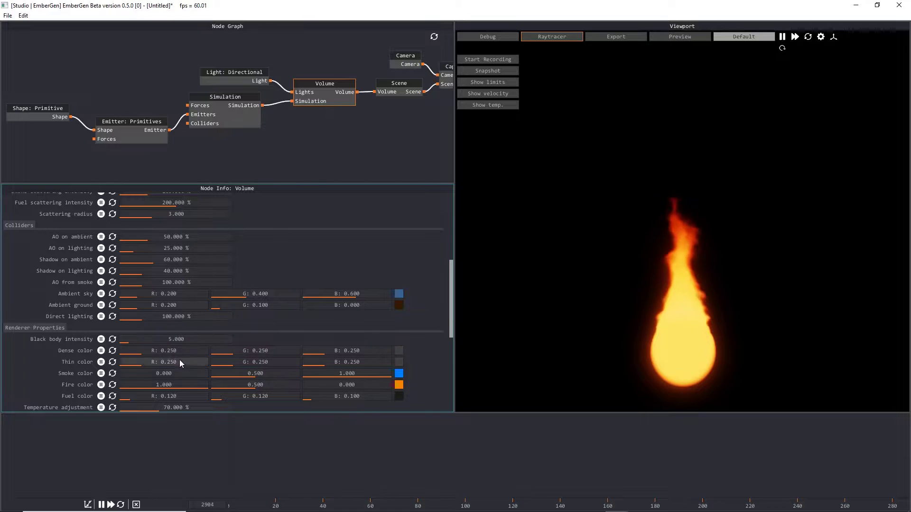
scroll(179, 362, "down", 1)
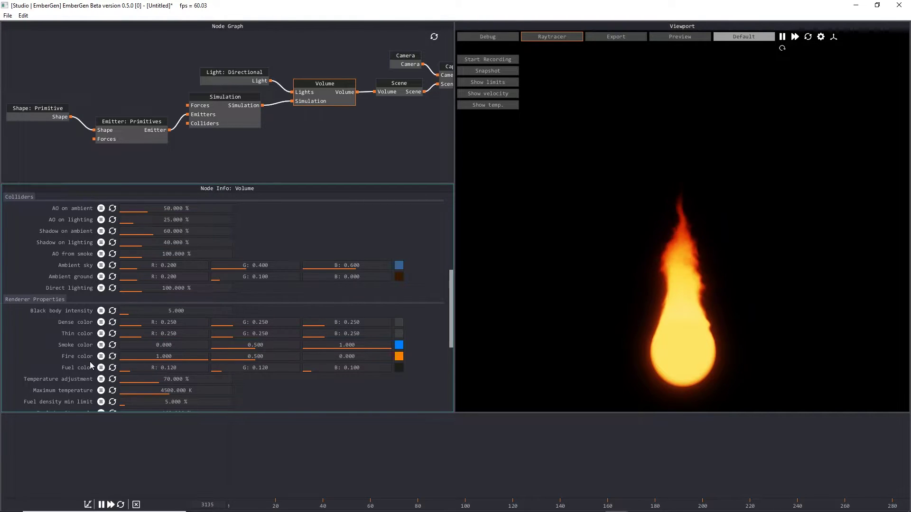
Expose Fire color as an input pin on the Volume node.
left_click(101, 357)
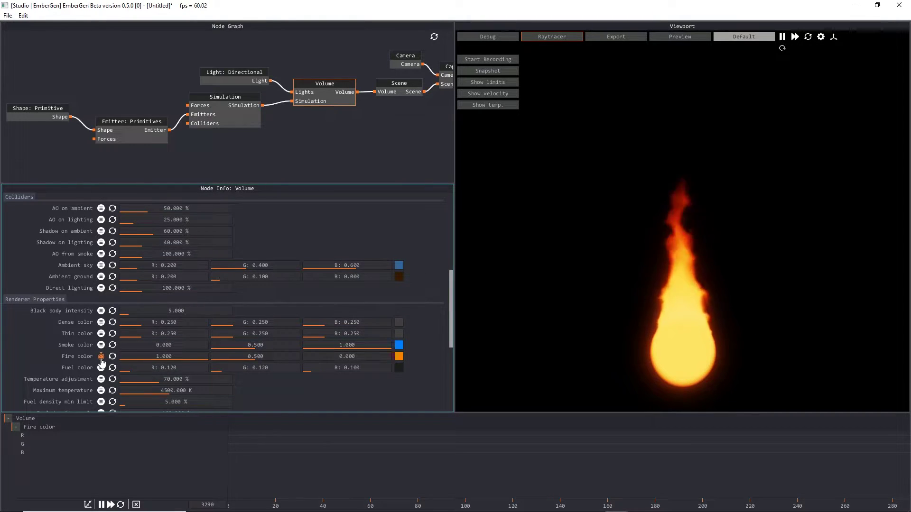
left_click(101, 357)
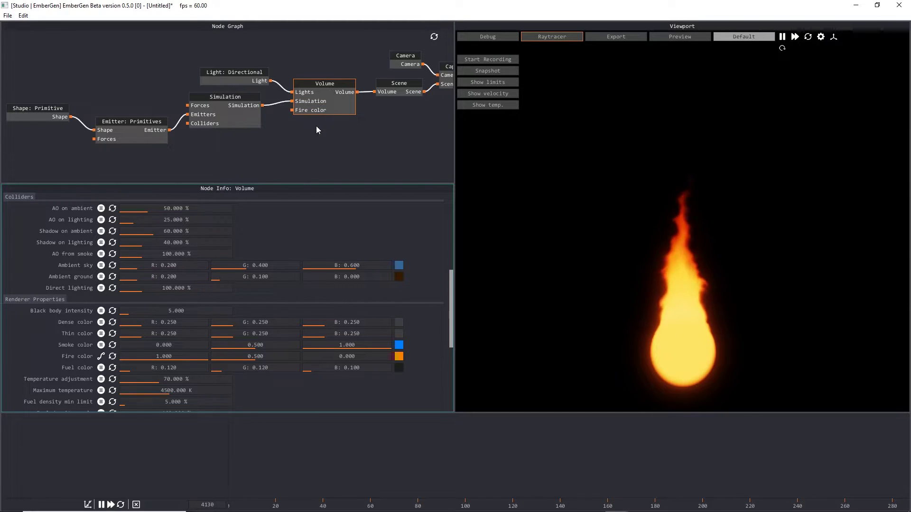
left_click(101, 356)
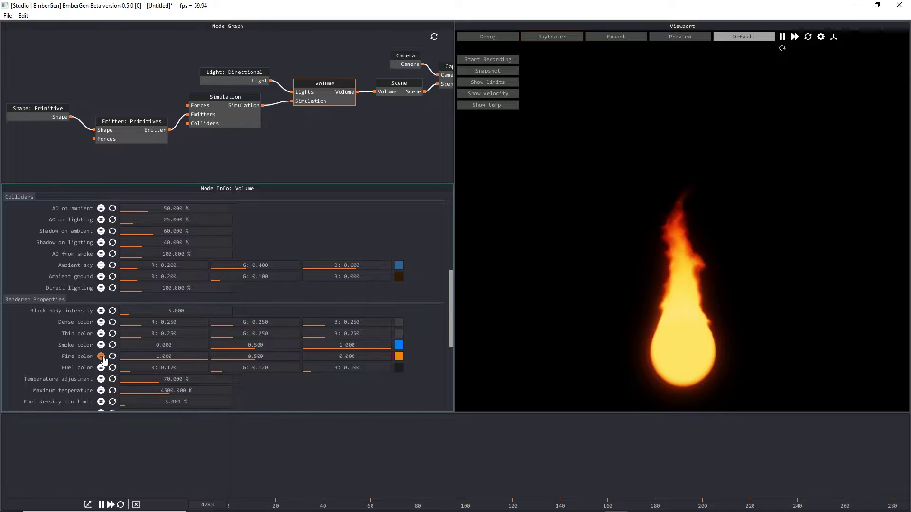
left_click(102, 356)
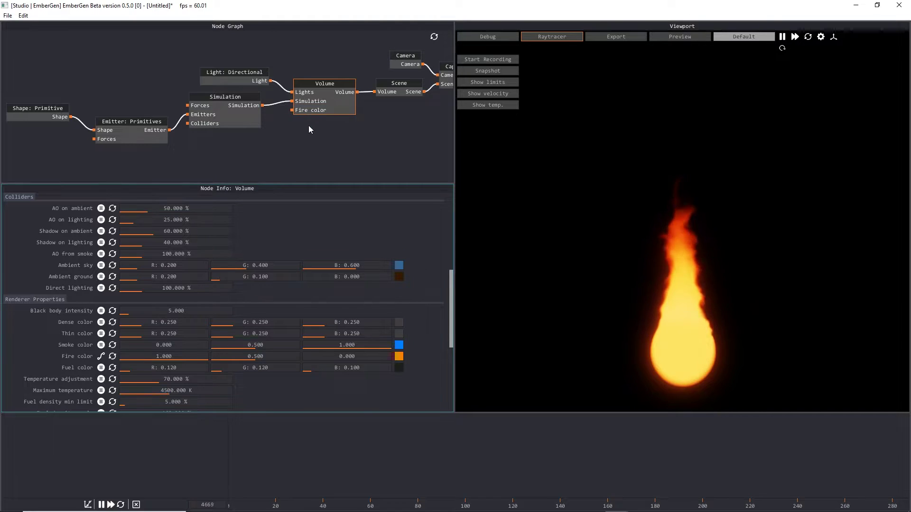
Create a Color Gradient node from the Volume's Fire color pin and position it.
left_click_drag(340, 109, 346, 115)
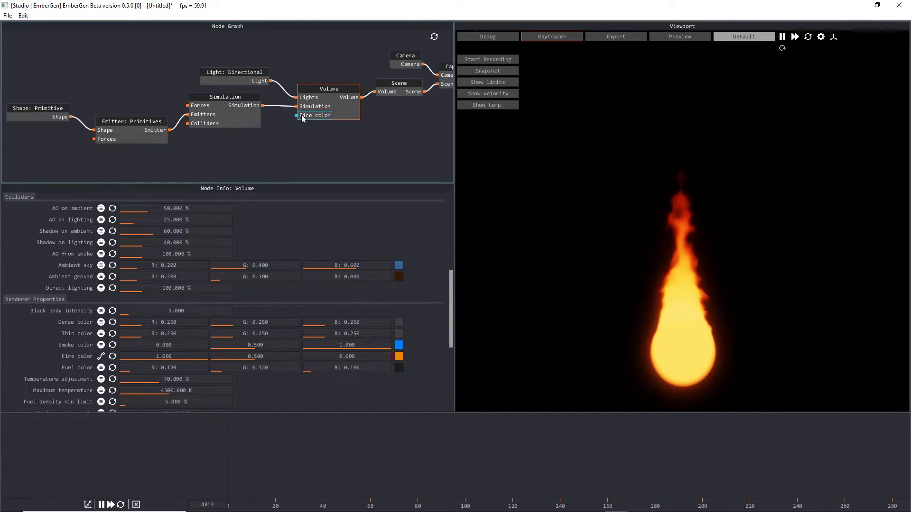
left_click_drag(259, 155, 259, 156)
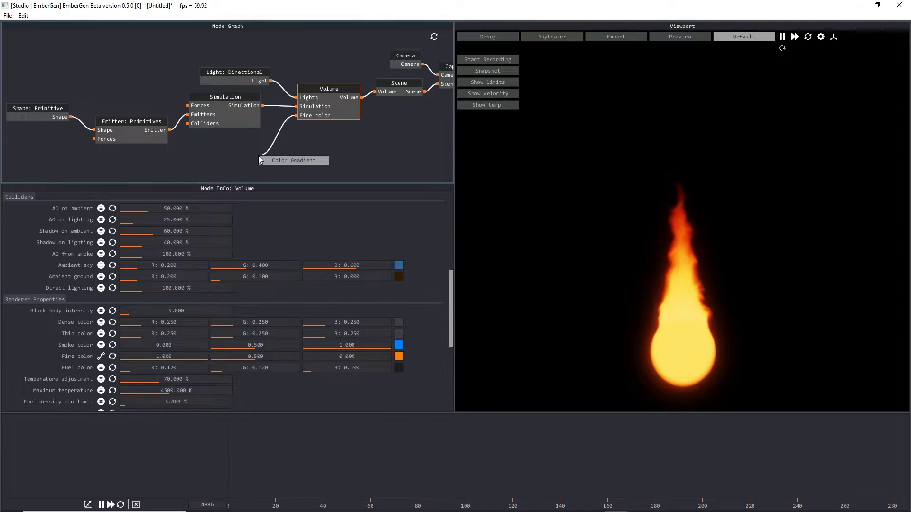
left_click(290, 161)
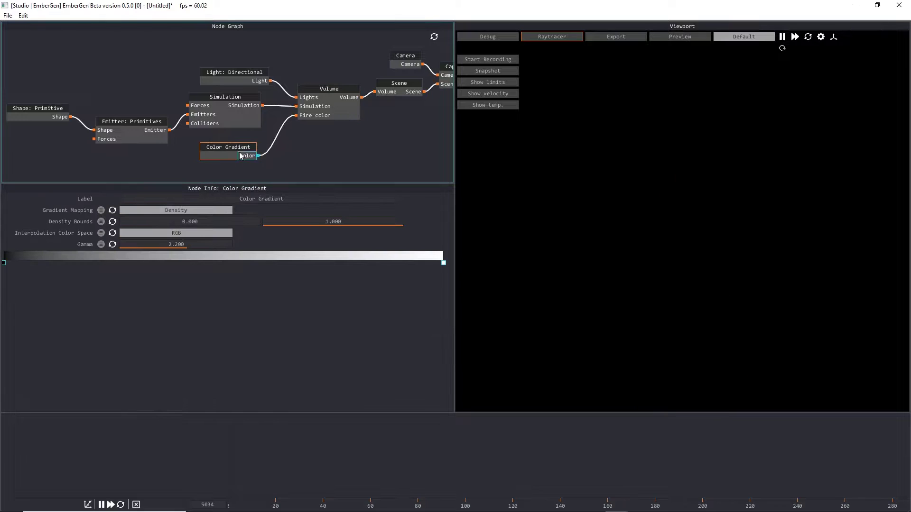
mouse_move(223, 151)
left_mouse_down()
mouse_move(236, 145)
mouse_move(225, 141)
left_mouse_up()
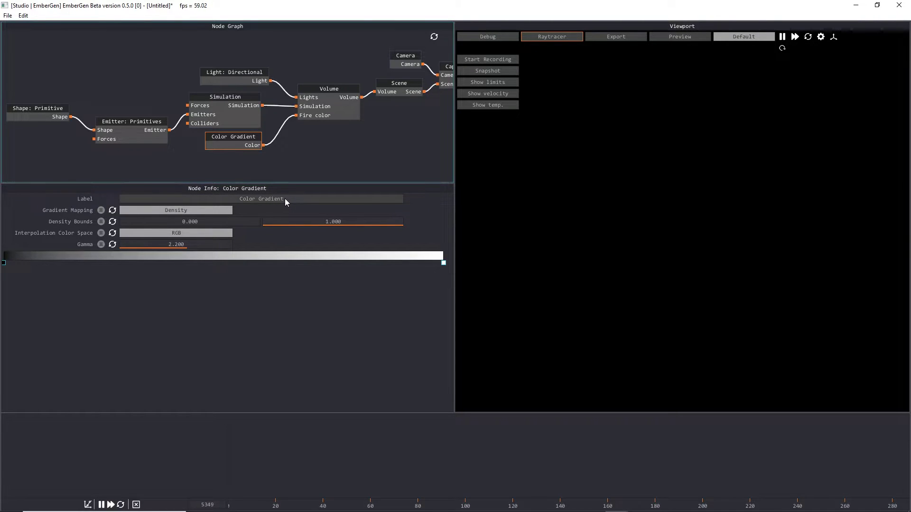
Map the Color Gradient to Temperature with RGB interpolation, keeping bounds 0–10000.
left_click(183, 210)
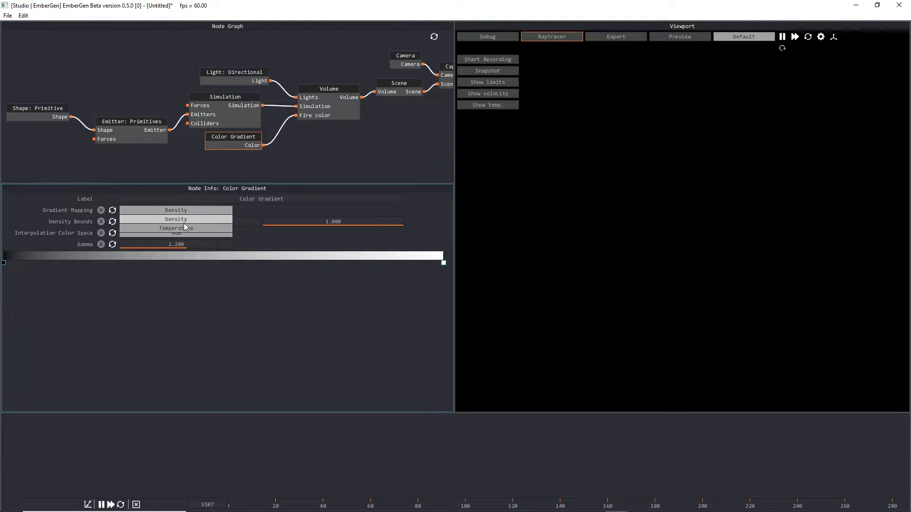
left_click(183, 227)
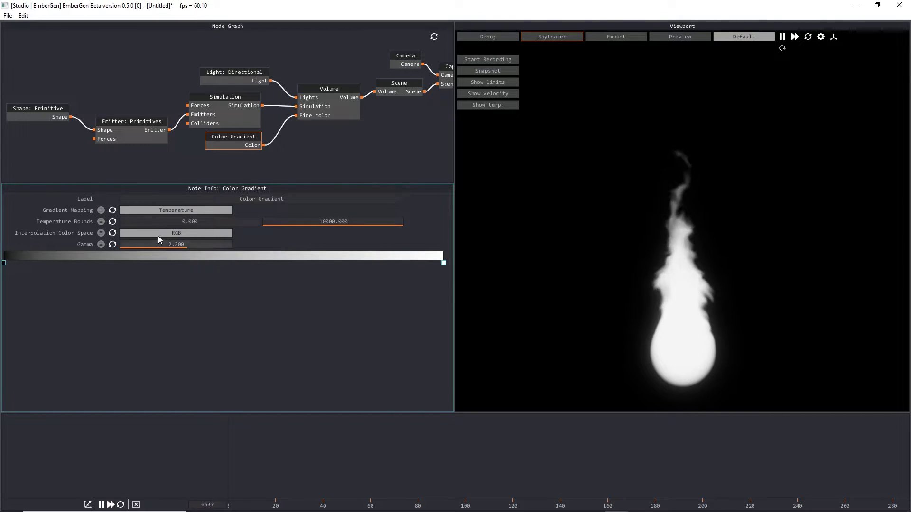
left_click(187, 233)
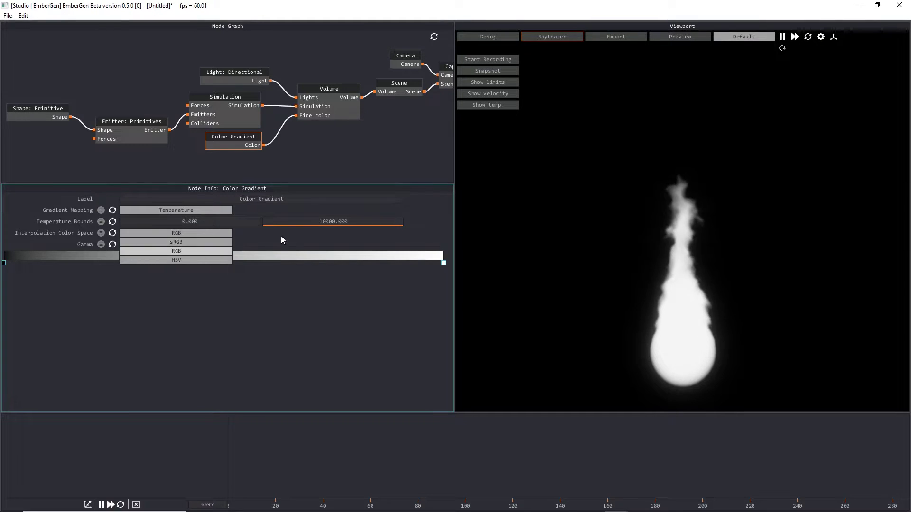
left_click(193, 251)
left_click(198, 234)
left_click(175, 234)
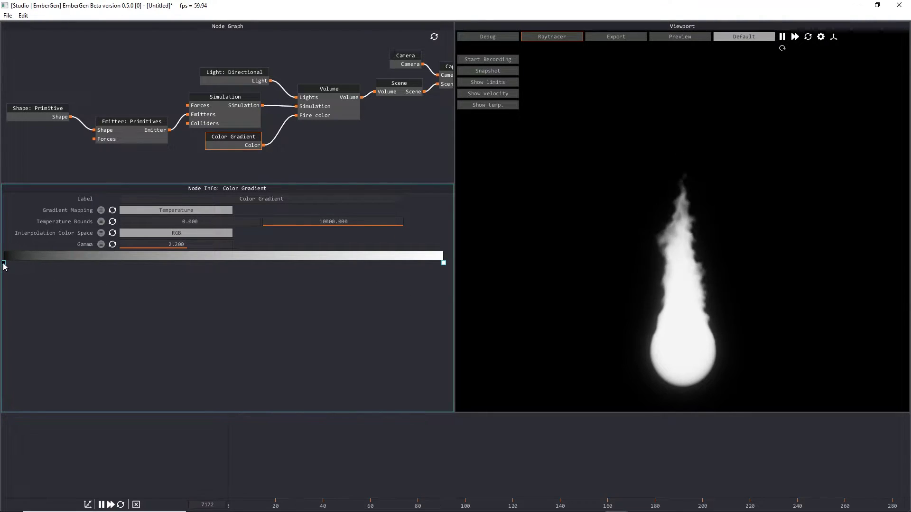
Drag the gradient's black stop right to widen the black start of the ramp.
left_click_drag(7, 266, 28, 266)
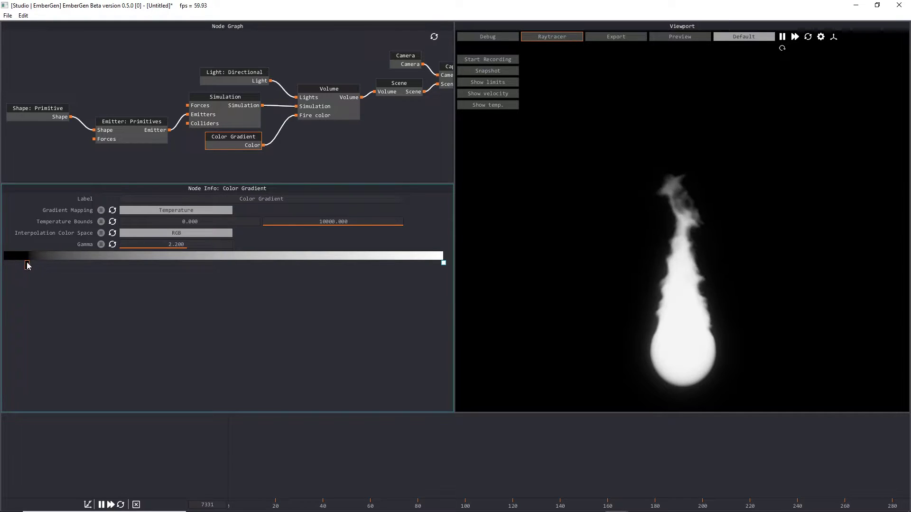
left_click_drag(27, 266, 292, 269)
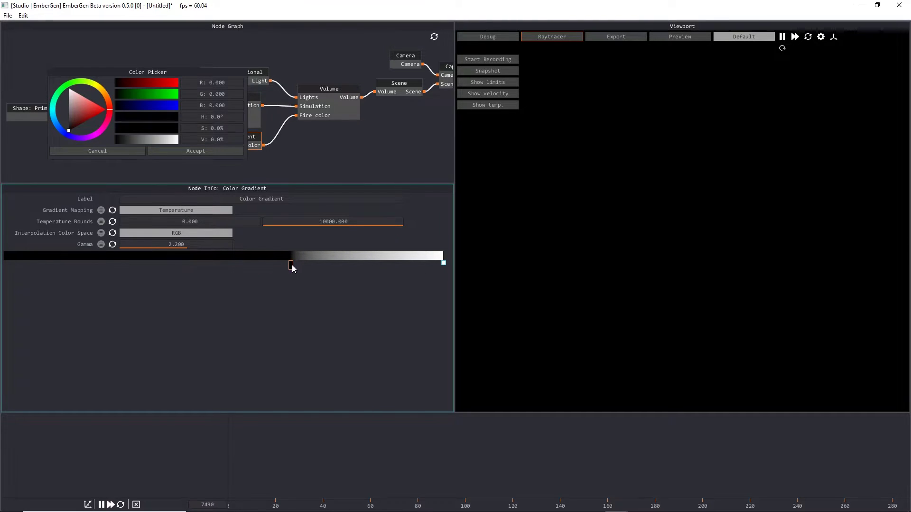
left_click(203, 152)
left_click_drag(293, 266, 148, 271)
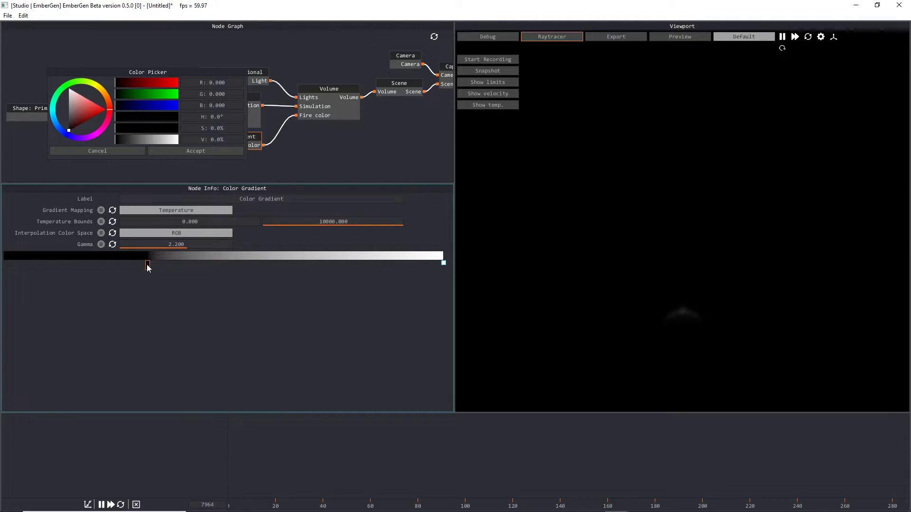
left_click_drag(148, 265, 165, 267)
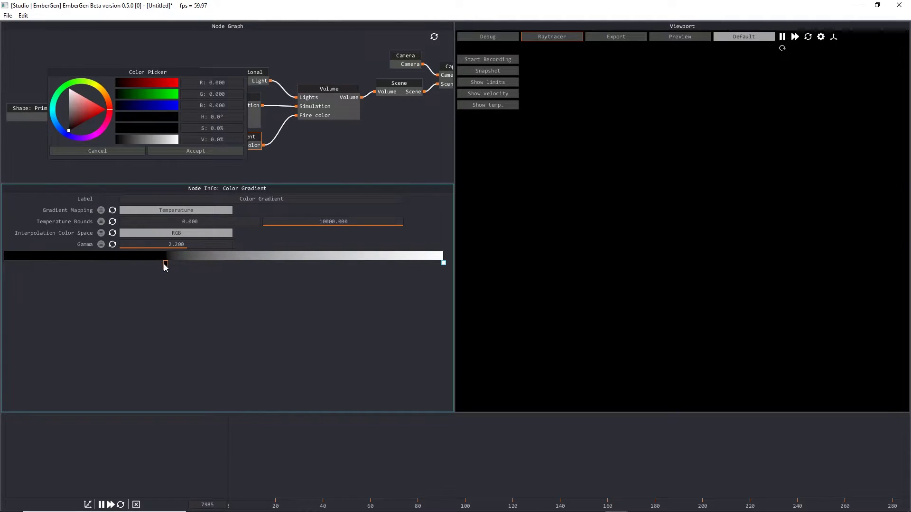
Add three new stops under the gradient bar and select one for editing.
left_click(113, 258)
left_click(92, 260)
left_click(112, 259)
left_click(112, 264)
Colour the new stop a pale peach-orange and nudge it slightly right.
left_click_drag(168, 73, 158, 126)
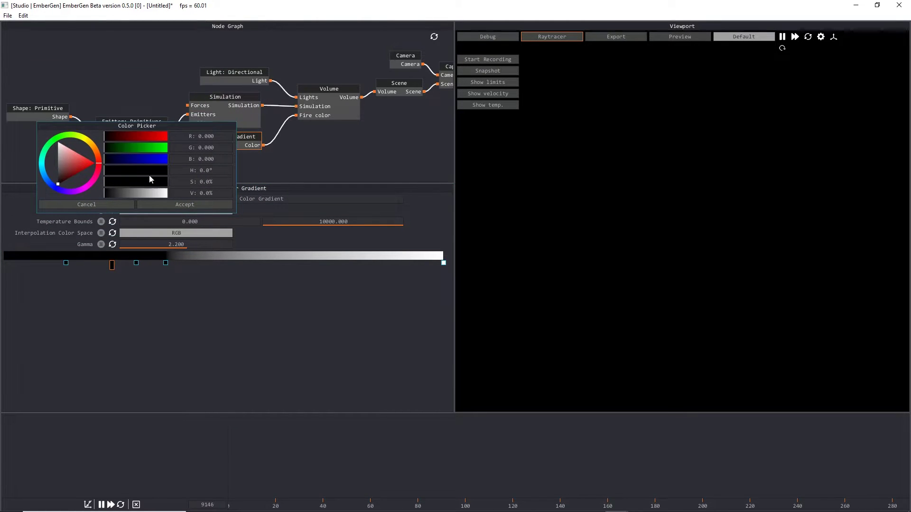
left_click_drag(79, 170, 89, 163)
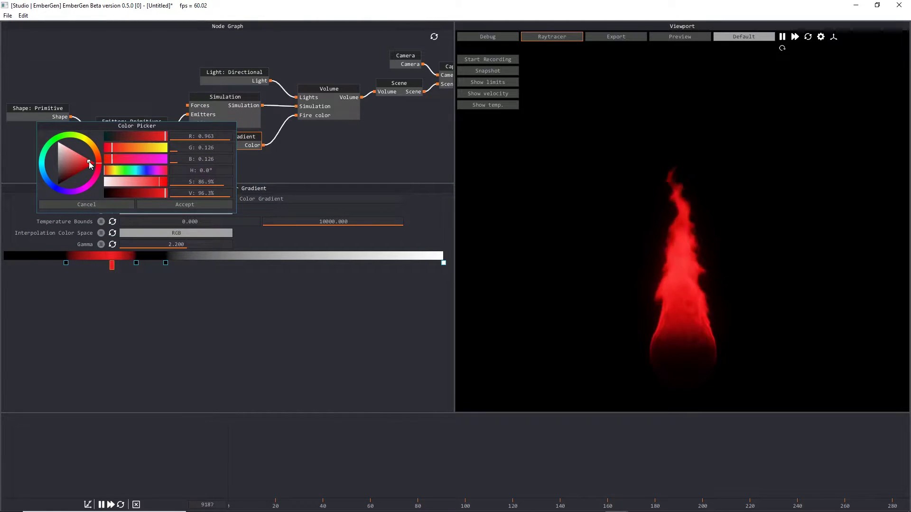
left_click(127, 147)
left_click_drag(87, 158, 75, 151)
left_click_drag(139, 181, 143, 182)
left_click_drag(145, 148, 143, 149)
left_click_drag(143, 181, 160, 195)
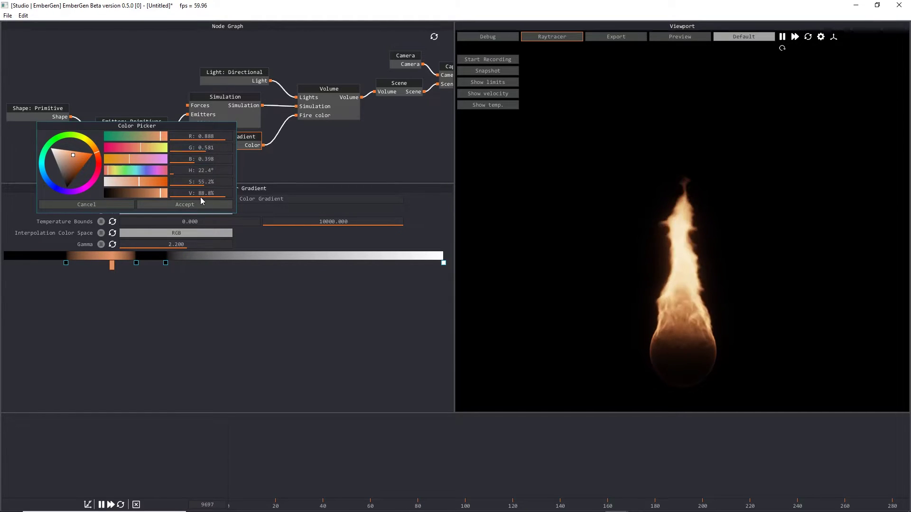
left_click_drag(116, 260, 126, 264)
left_click(179, 205)
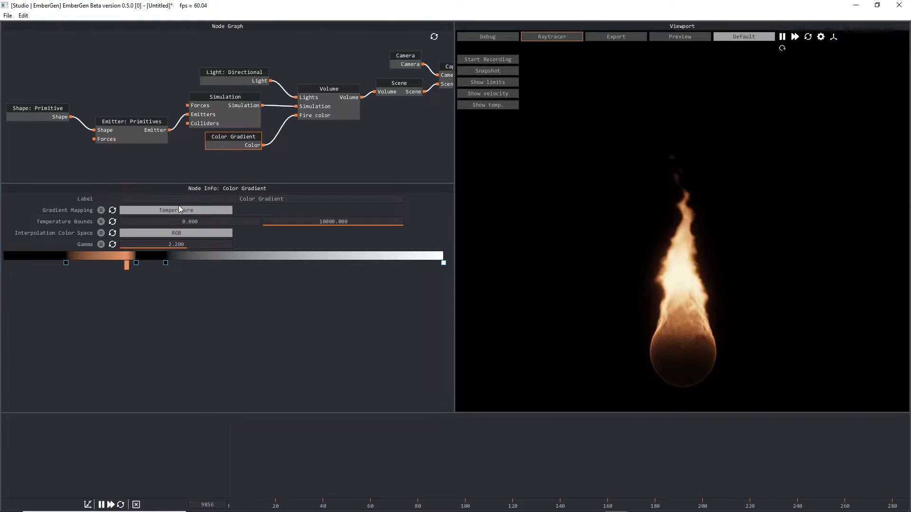
Add a darker stop beside the peach band and give it a deeper, saturated orange.
left_click_drag(98, 261, 120, 266)
double_click(120, 265)
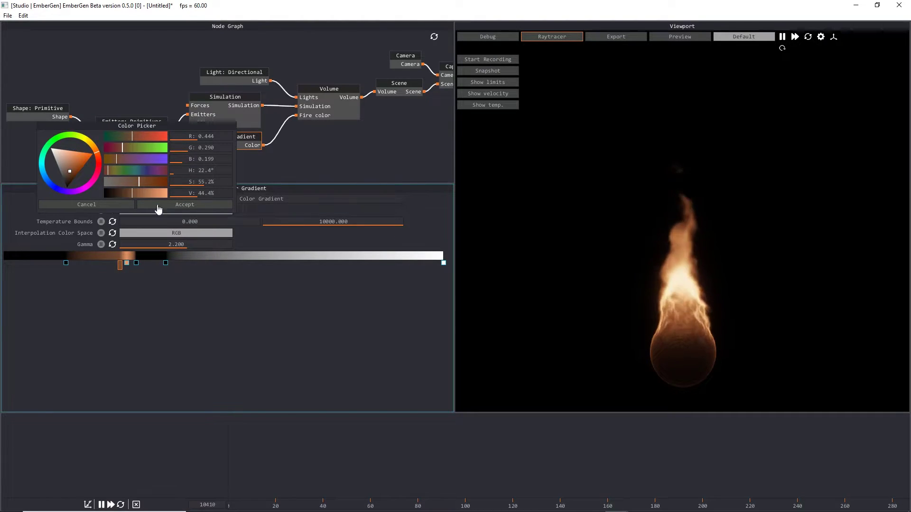
left_click_drag(146, 180, 154, 181)
left_click_drag(97, 154, 75, 170)
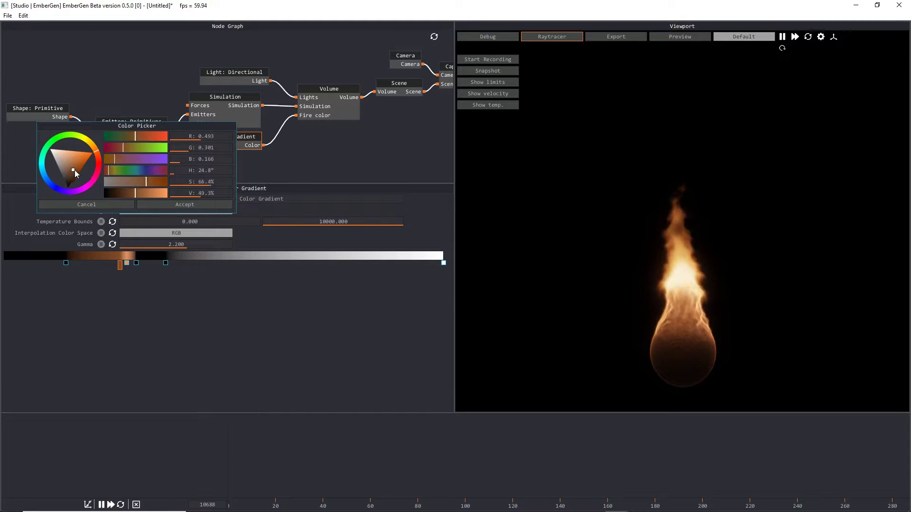
left_click(186, 205)
left_click(369, 299)
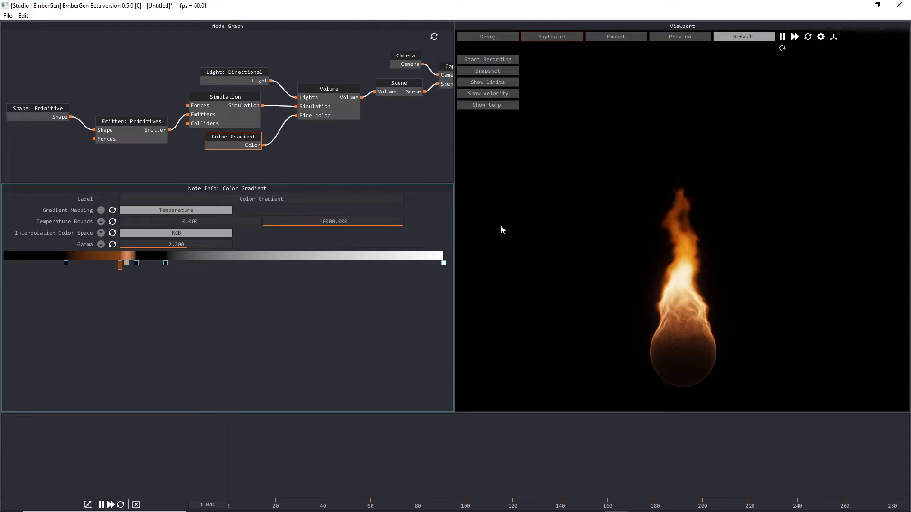
On the Volume node, set Black body intensity to about 30.9 and Temperature adjustment to about 104%.
left_click(343, 104)
scroll(222, 339, "down", 5)
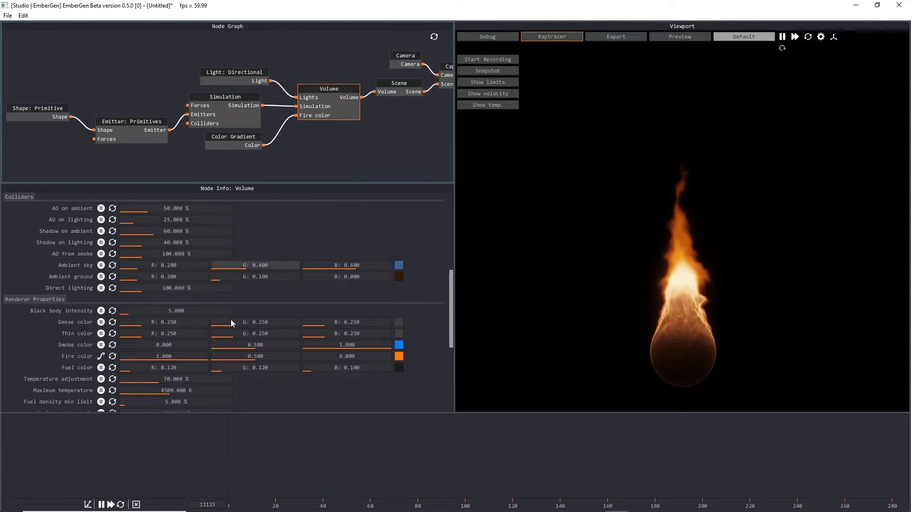
left_click_drag(188, 311, 239, 314)
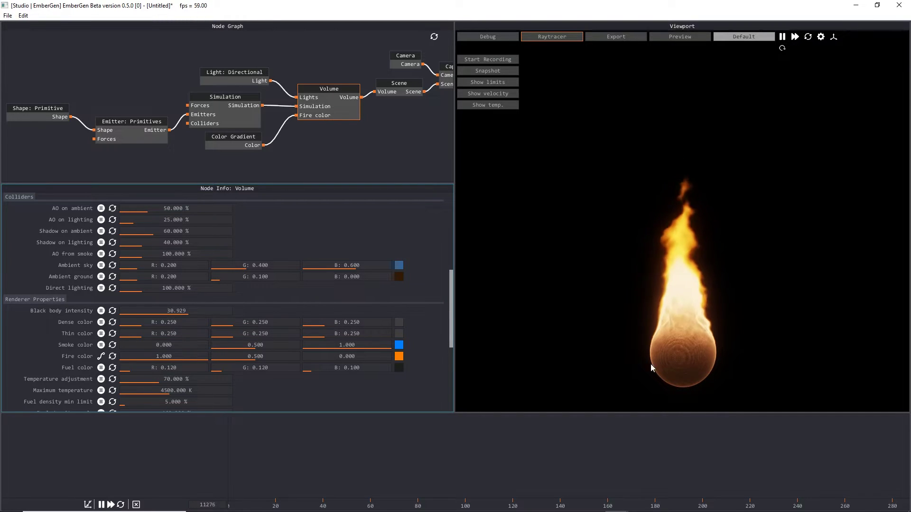
scroll(239, 368, "down", 2)
scroll(239, 368, "down", 2)
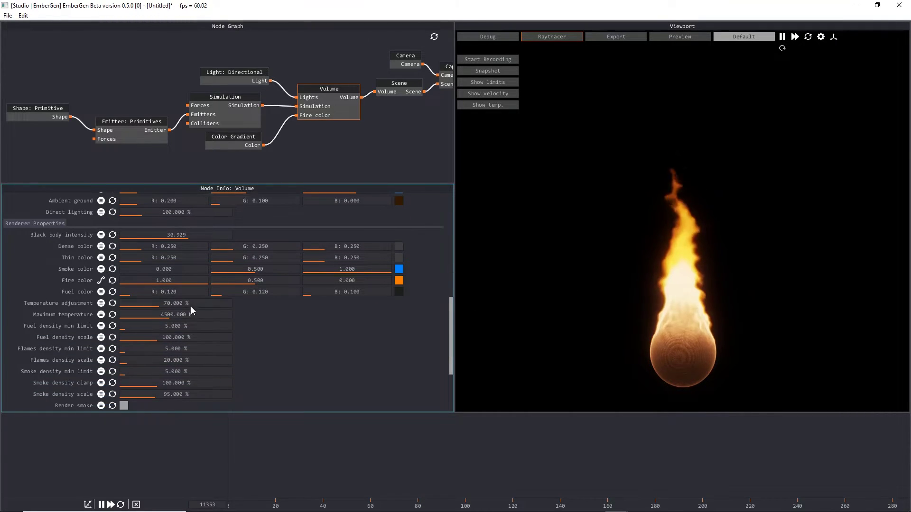
left_click_drag(180, 303, 200, 303)
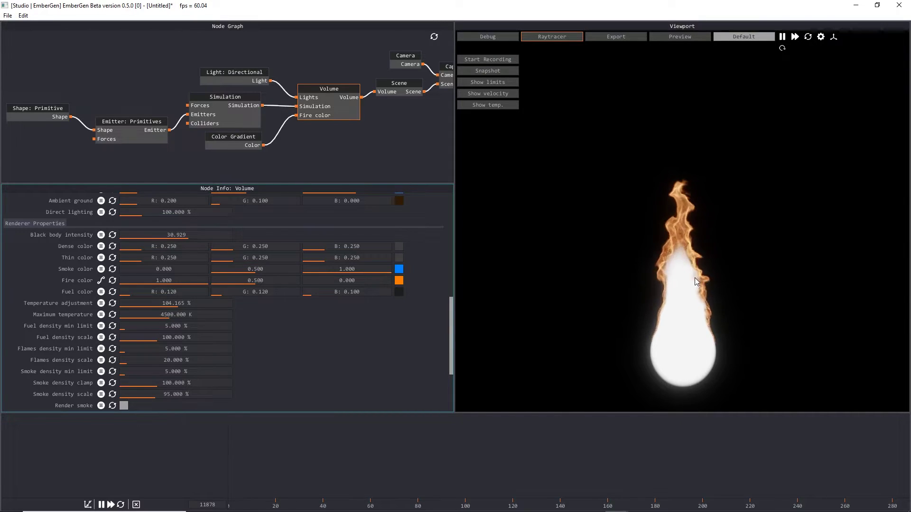
Widen the gradient's black and orange bands and deepen the orange stop to RGB 0.925, 0.485, 0.221.
left_click(240, 141)
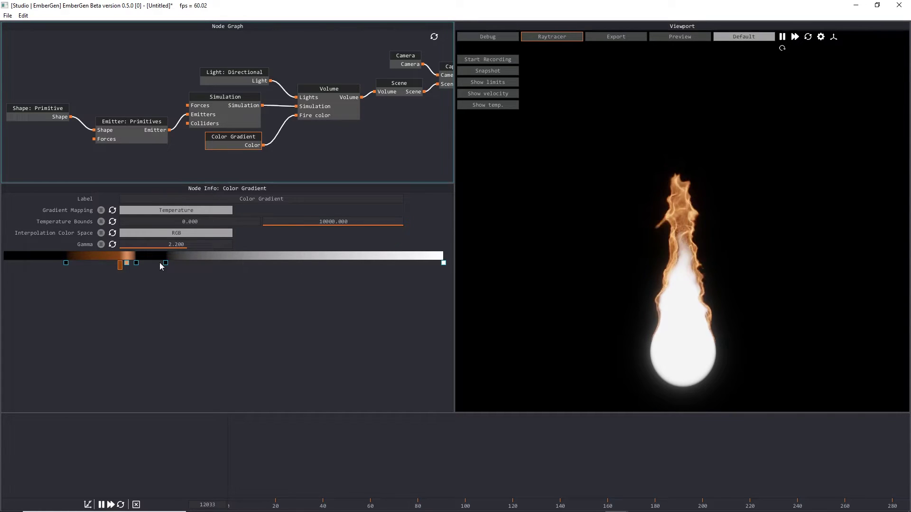
left_click_drag(165, 264, 226, 264)
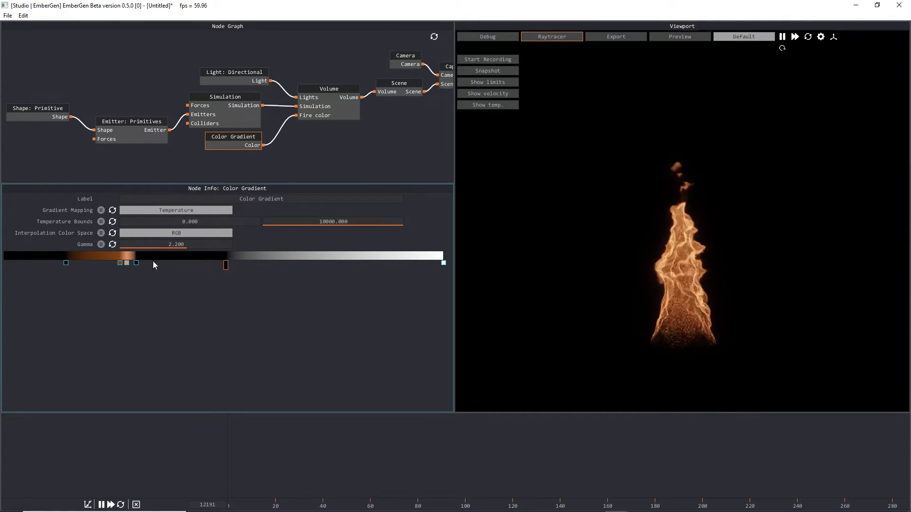
mouse_move(137, 264)
left_mouse_down()
mouse_move(161, 265)
mouse_move(137, 257)
left_mouse_up()
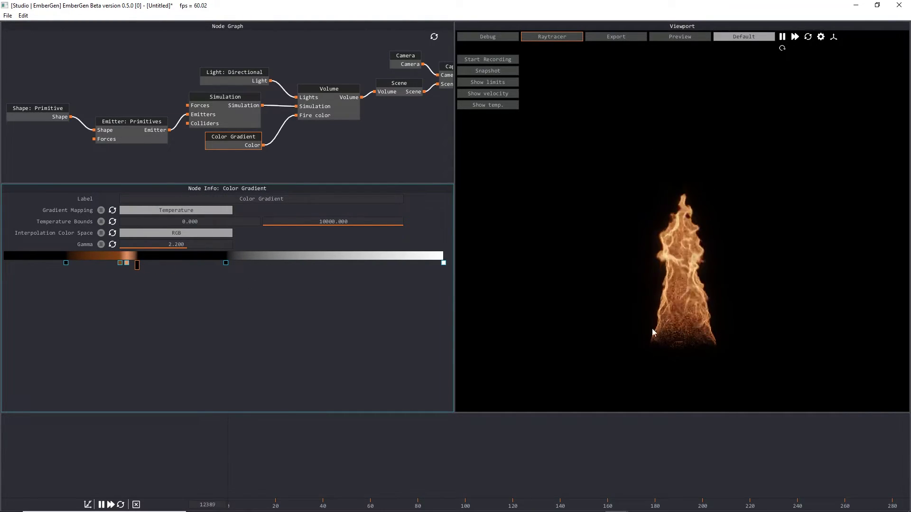
left_click(127, 264)
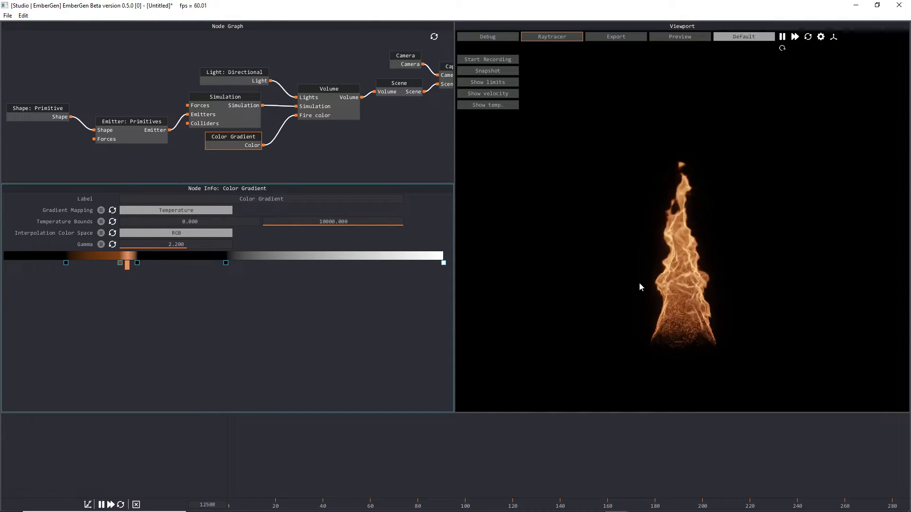
double_click(128, 266)
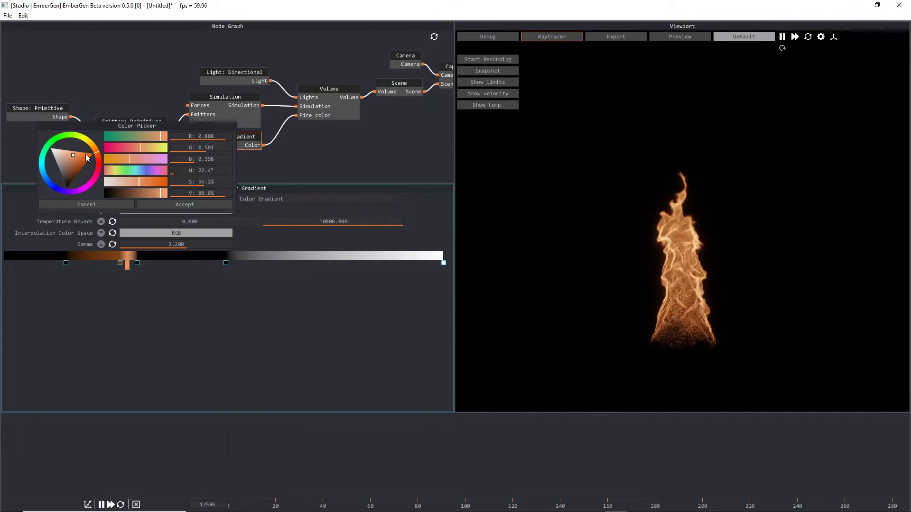
left_click_drag(98, 153, 82, 156)
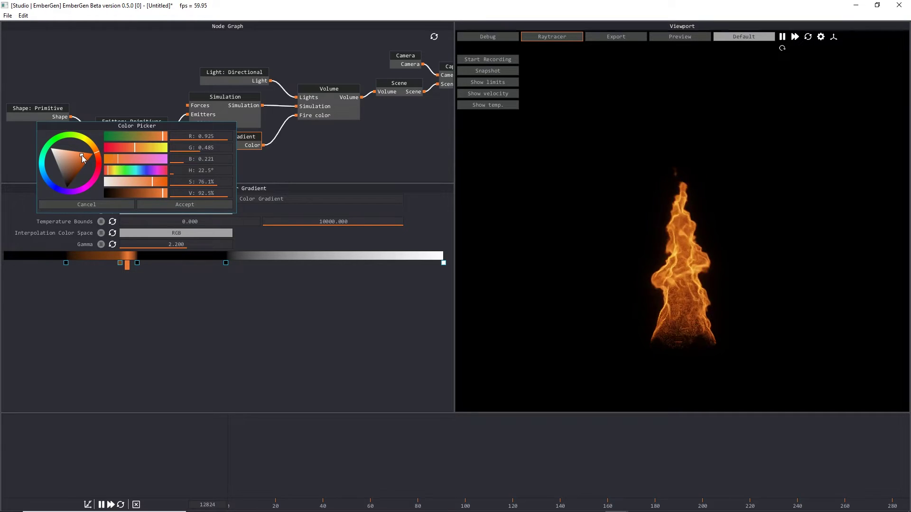
left_click(185, 205)
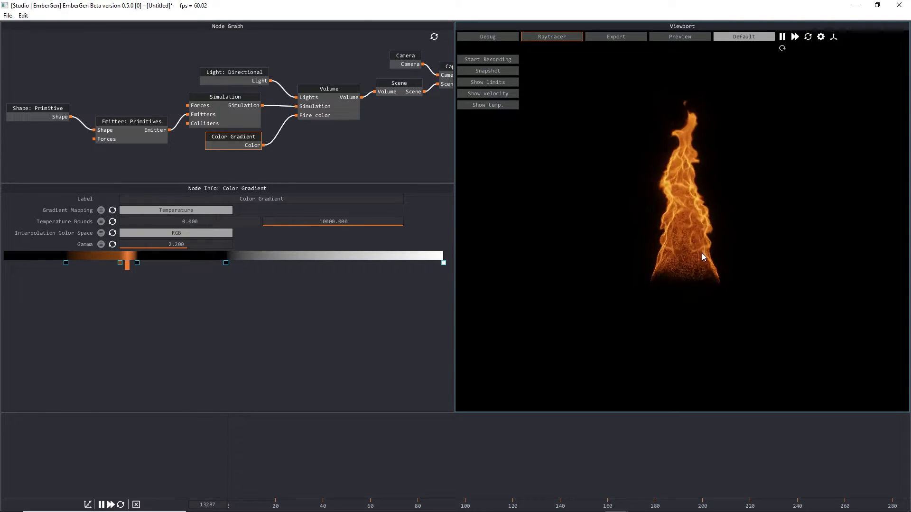
On the Simulation node, set Wind chaos to 2 and Buoyancy to about 155%.
left_click(267, 121)
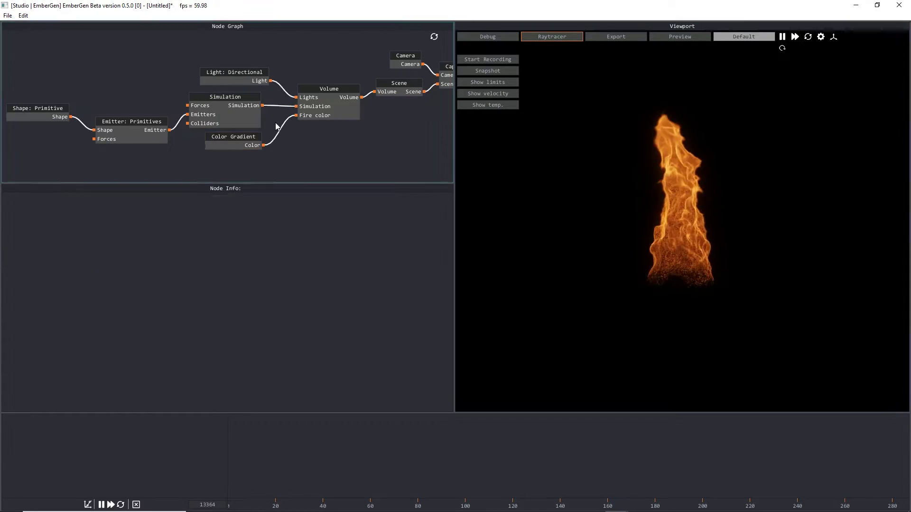
left_click(240, 110)
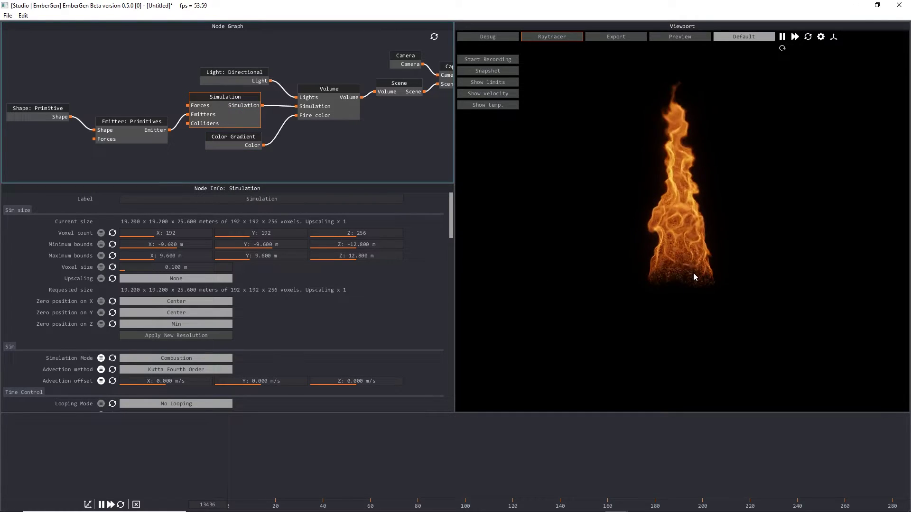
scroll(249, 340, "down", 10)
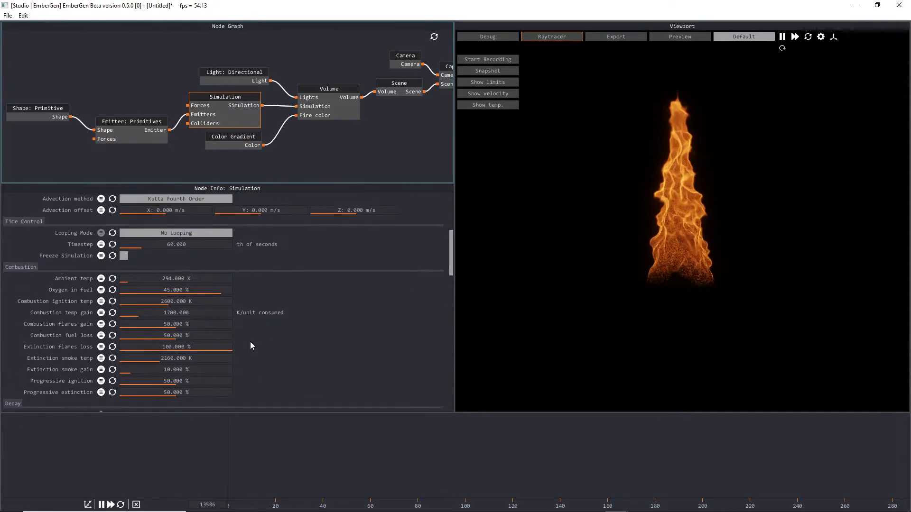
scroll(172, 348, "down", 10)
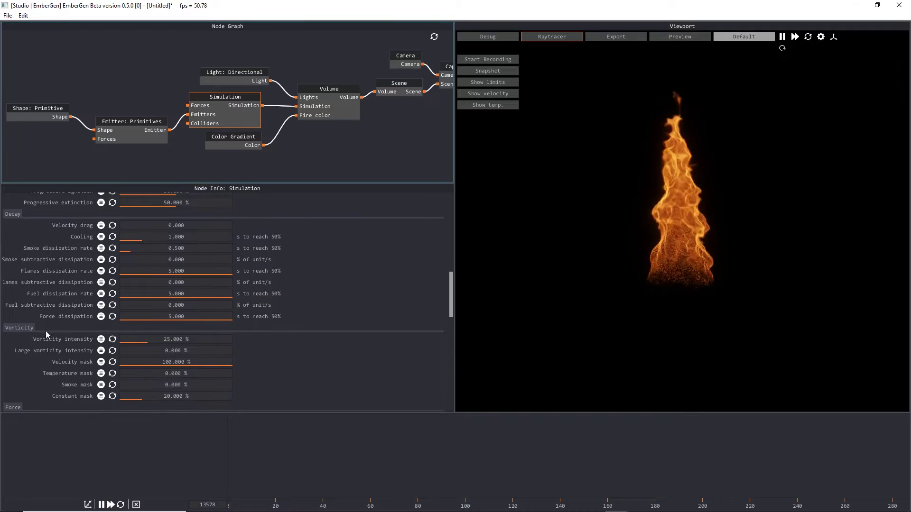
scroll(38, 352, "down", 3)
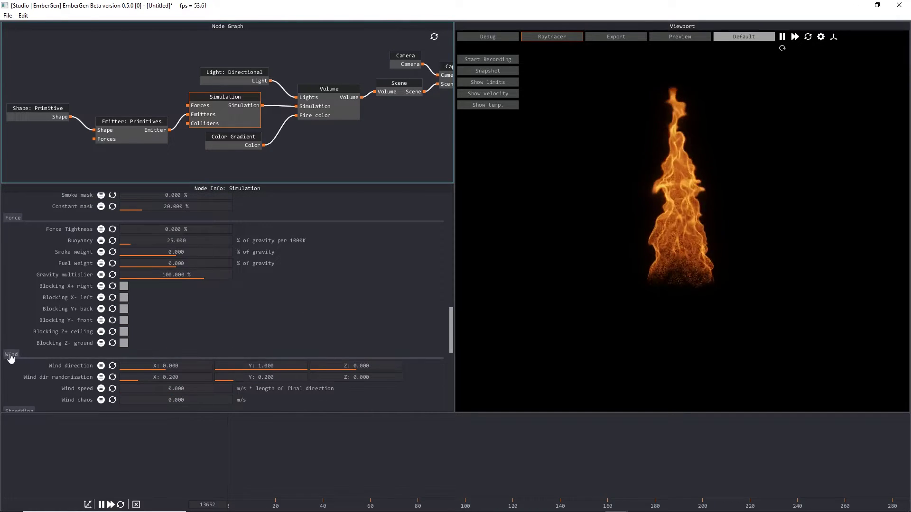
scroll(14, 358, "down", 4)
left_click_drag(173, 364, 474, 352)
scroll(238, 266, "up", 4)
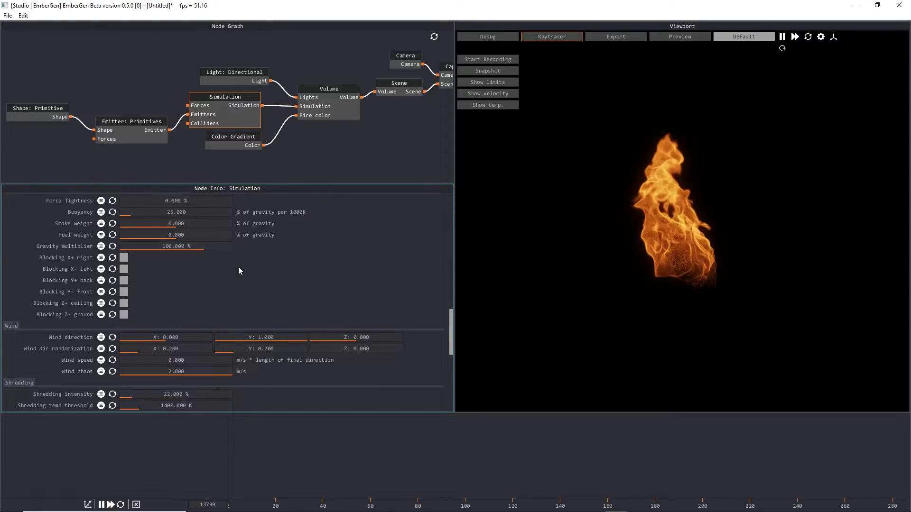
left_click_drag(145, 250, 231, 247)
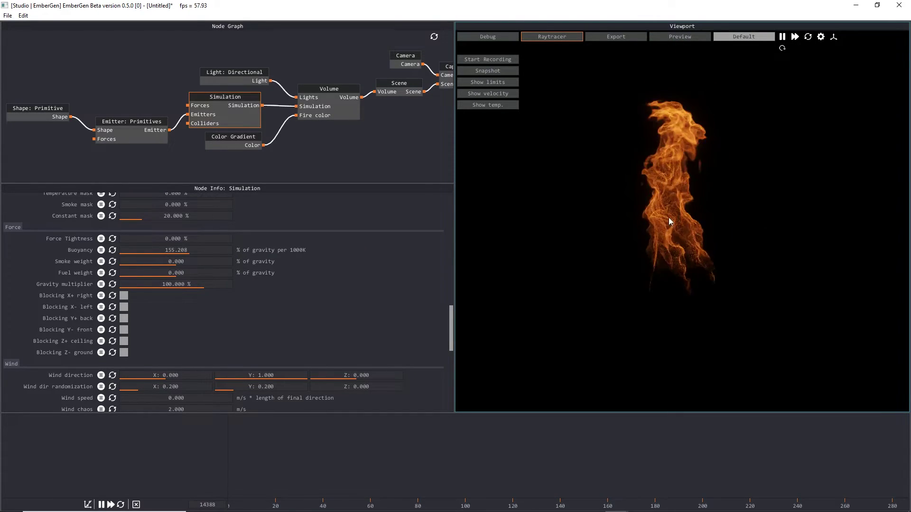
Set viewport quality to 5 (Ultra), then pause, orbit around the flame and resume playback.
left_click(822, 39)
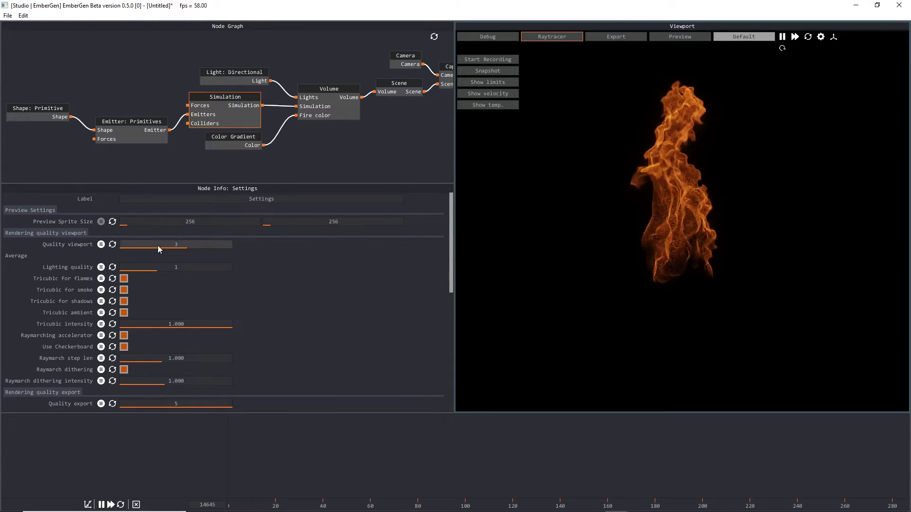
left_click_drag(176, 246, 285, 252)
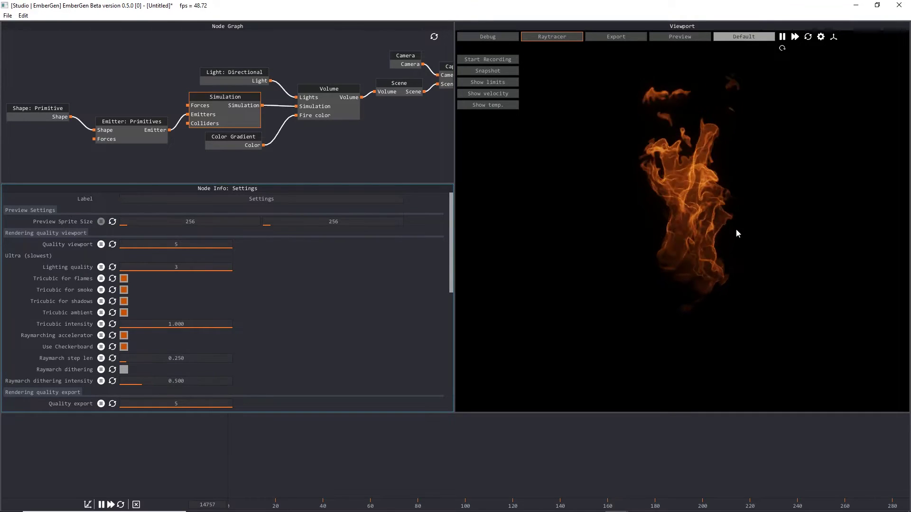
key("space")
scroll(719, 235, "up", 2)
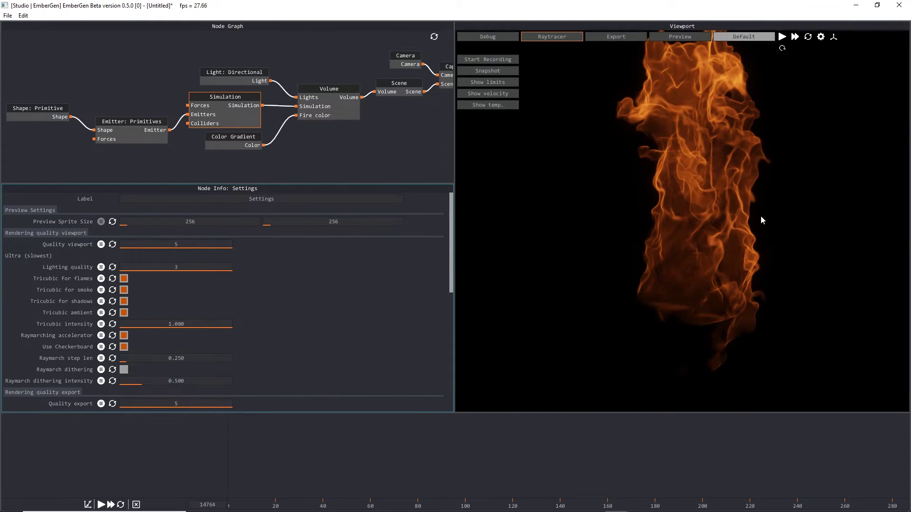
left_click_drag(736, 257, 634, 272)
key("space")
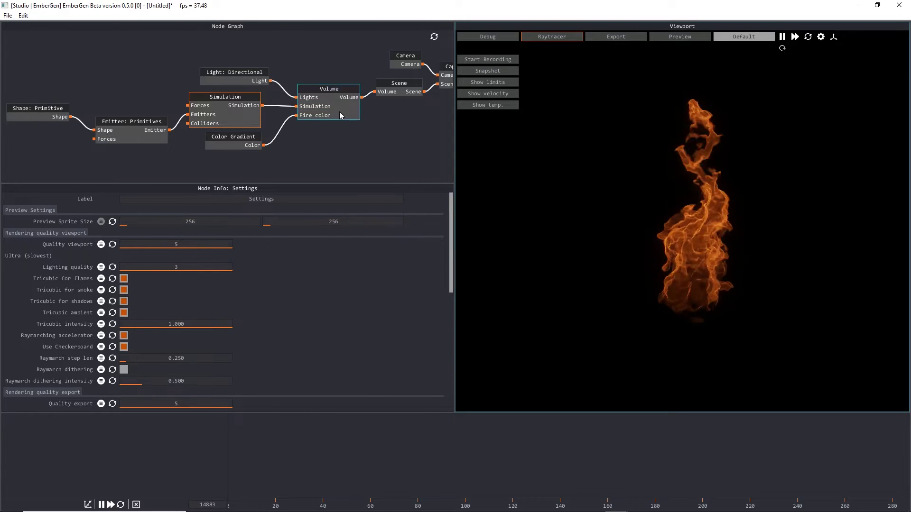
On the Volume node, set Flames density scale to 100% and black body intensity to about 23.6, then select the Scene node.
left_click(324, 108)
scroll(290, 297, "down", 2)
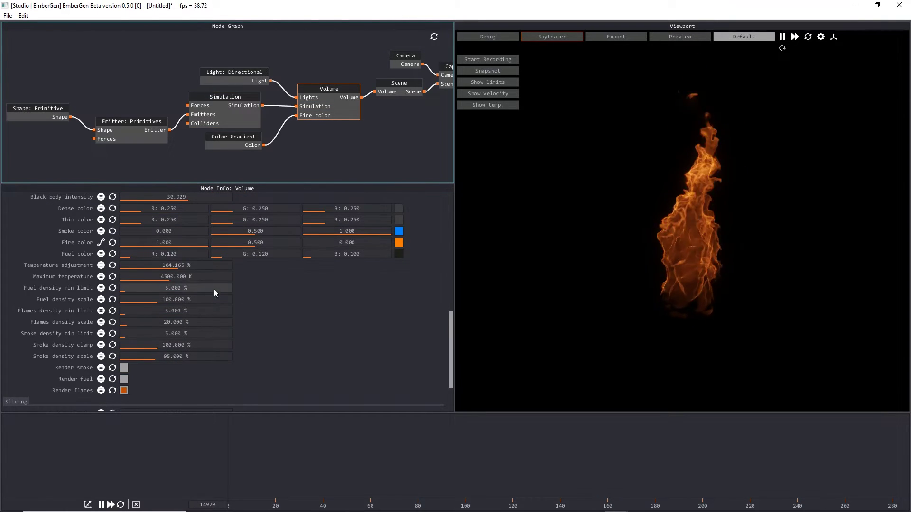
scroll(204, 261, "up", 2)
left_click_drag(184, 235, 266, 245)
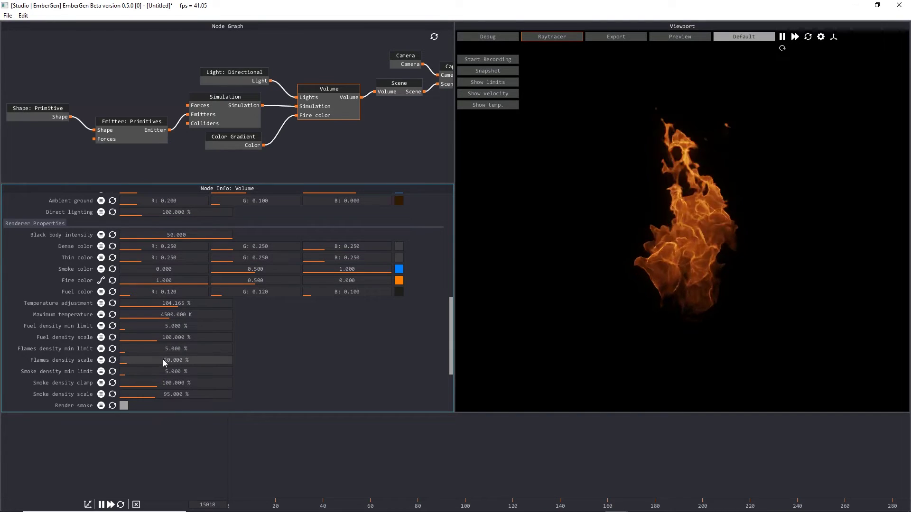
double_click(183, 362)
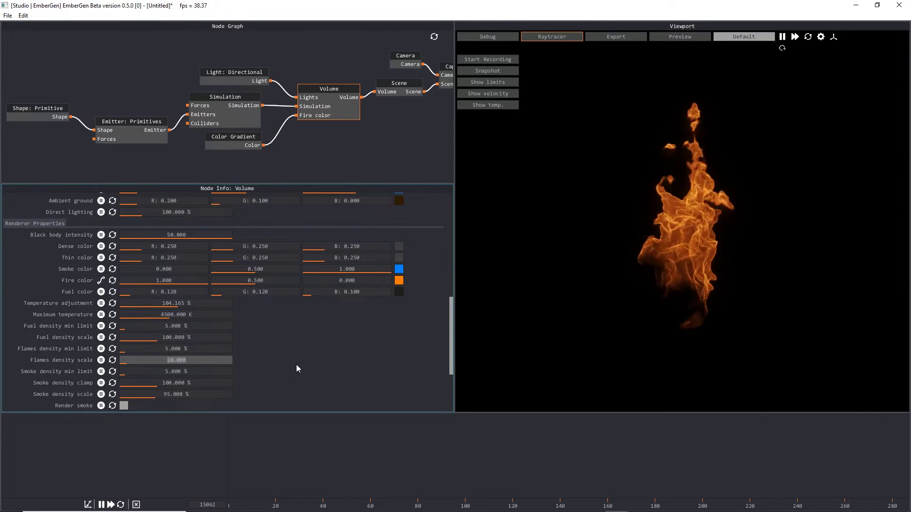
type("1")
key("Return")
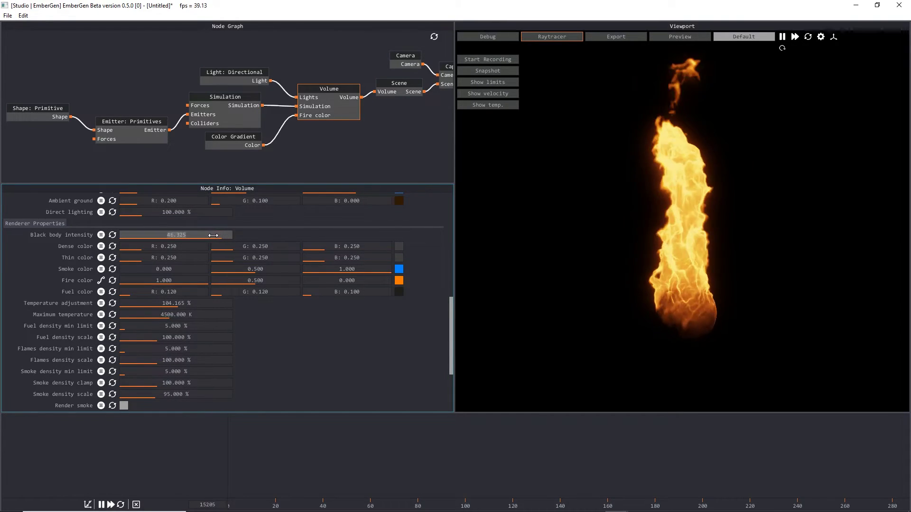
left_click_drag(213, 235, 161, 236)
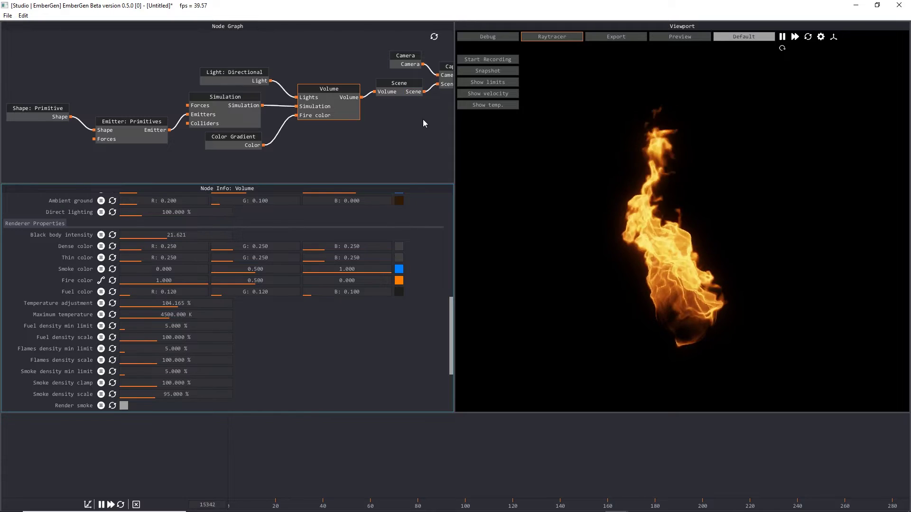
left_click(394, 82)
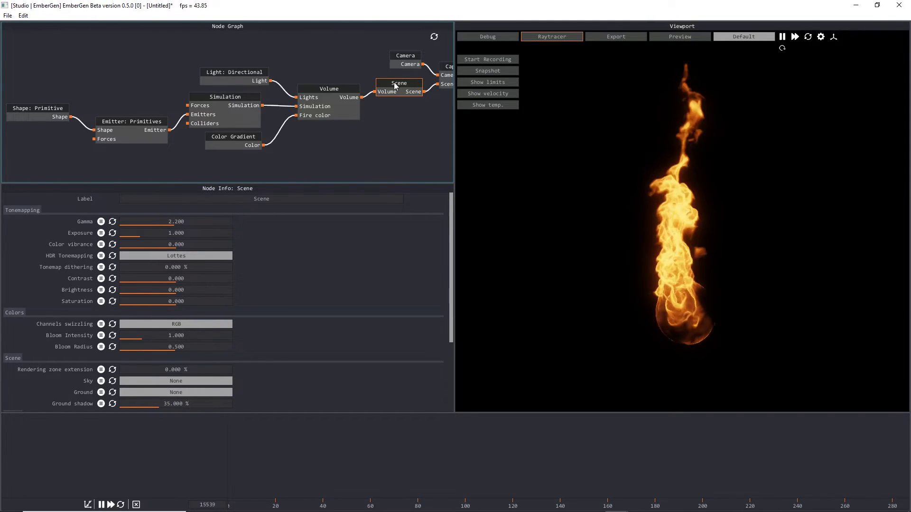
Raise the Scene's Color vibrance from 0.000 to about 0.342.
left_click_drag(197, 243, 207, 244)
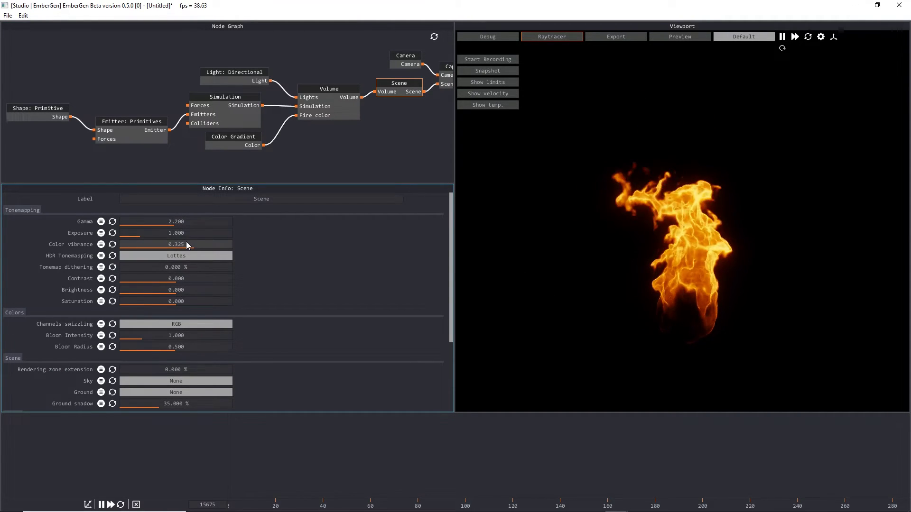
left_click_drag(188, 244, 200, 244)
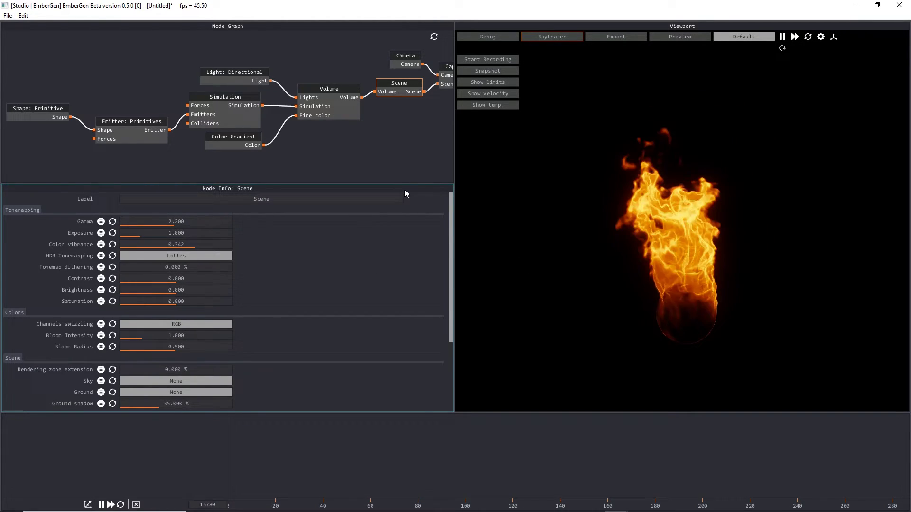
On the Volume node, preview lower temperature adjustment values, then settle it back at about 104%.
left_click(342, 112)
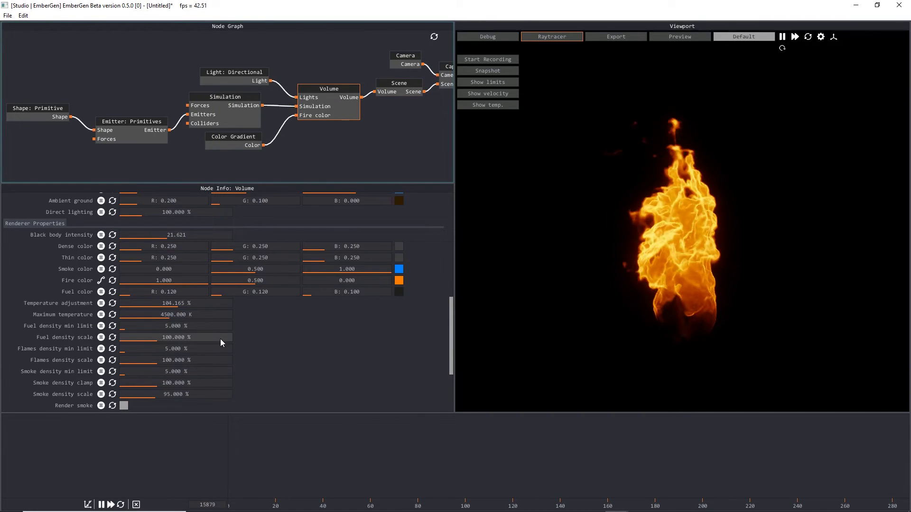
scroll(284, 326, "down", 2)
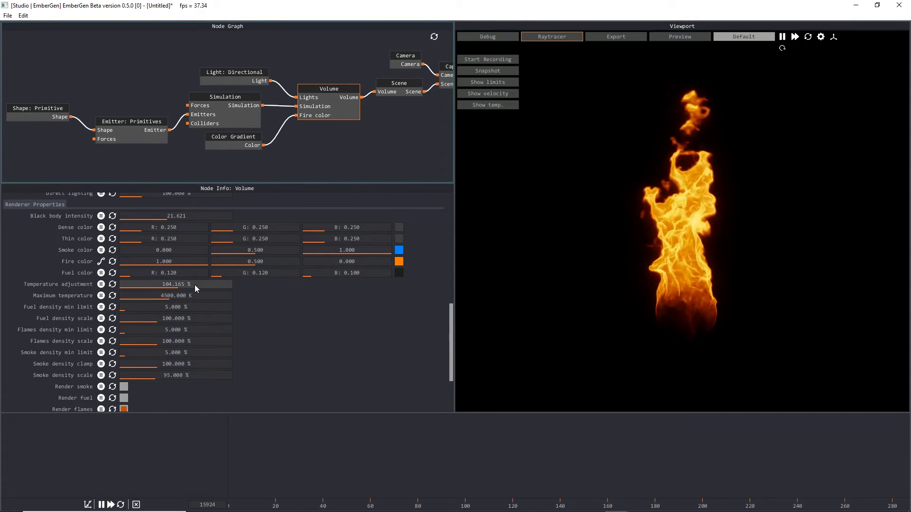
mouse_move(195, 285)
left_mouse_down()
mouse_move(141, 285)
mouse_move(203, 294)
mouse_move(181, 294)
left_mouse_up()
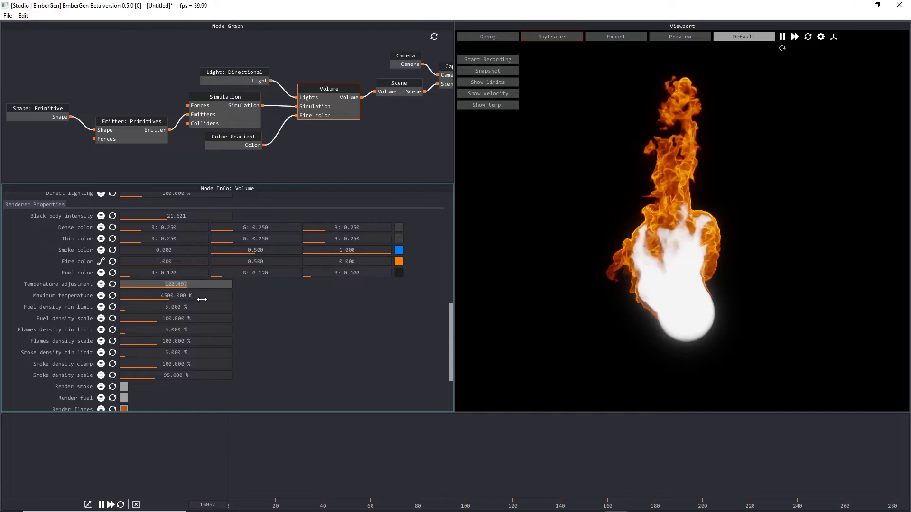
left_click_drag(196, 300, 195, 300)
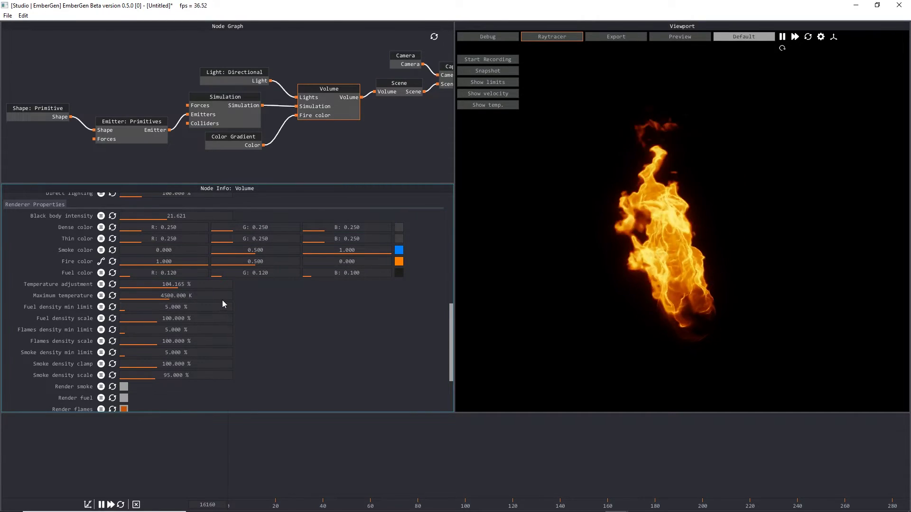
Narrow the Color Gradient's orange band by adding two stops and merging the black stop into orange.
left_click(229, 144)
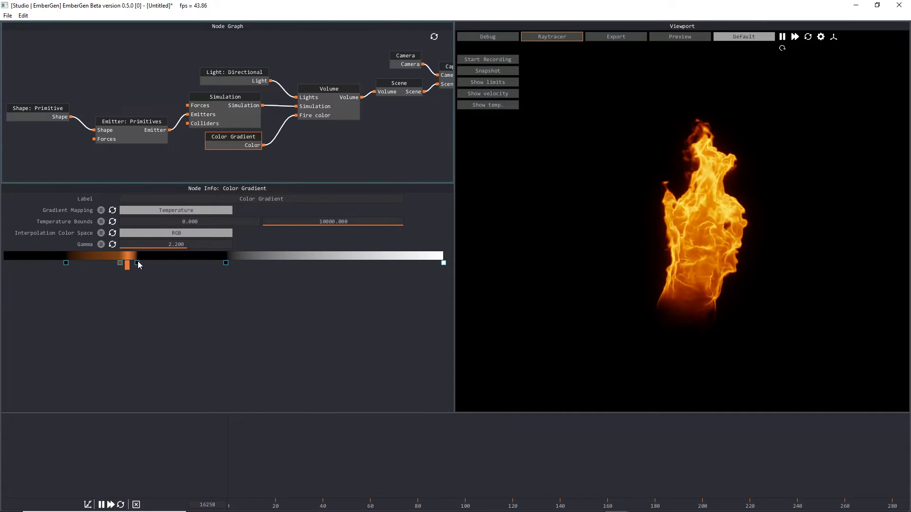
left_click_drag(139, 265, 120, 264)
left_click(118, 263)
left_click(114, 264)
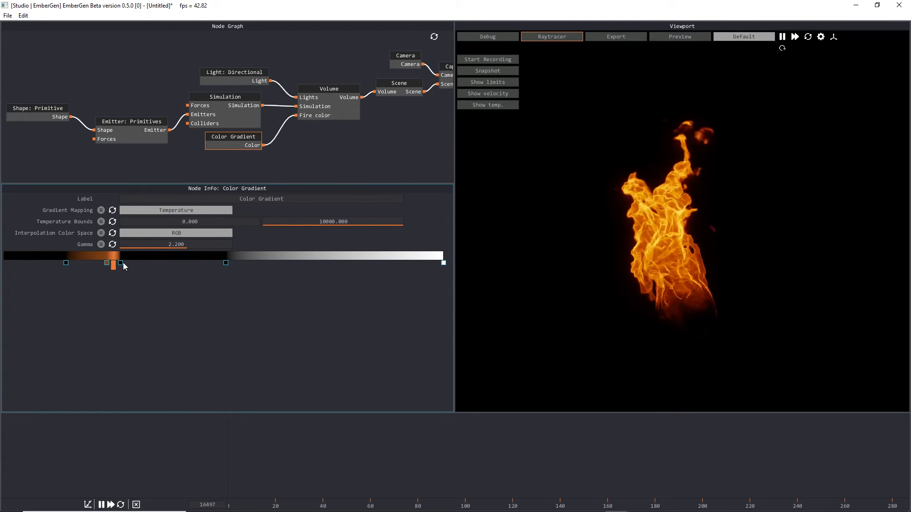
left_click_drag(125, 267, 114, 266)
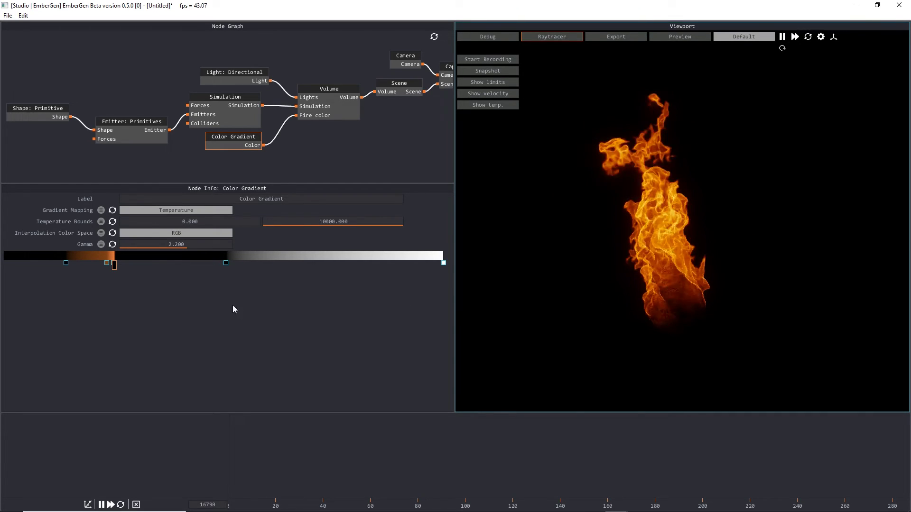
Recolour the orange gradient stop to blue.
double_click(116, 269)
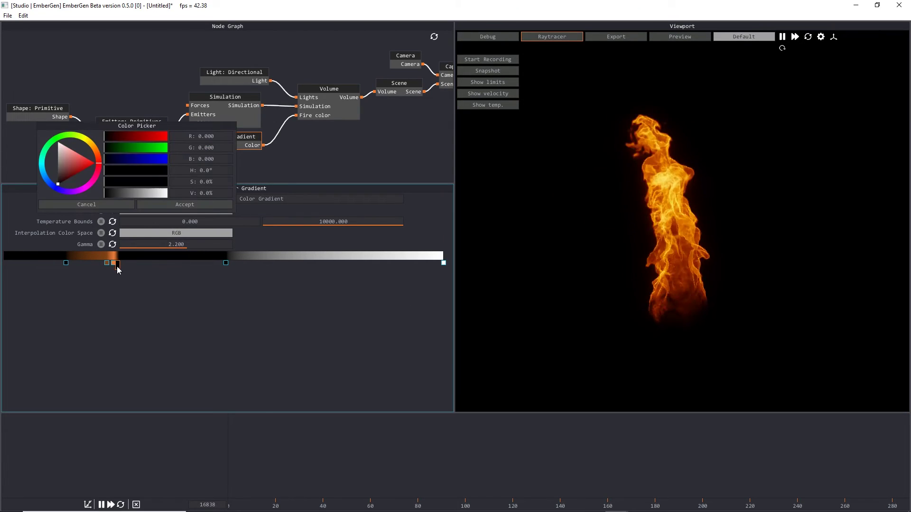
left_click(116, 265)
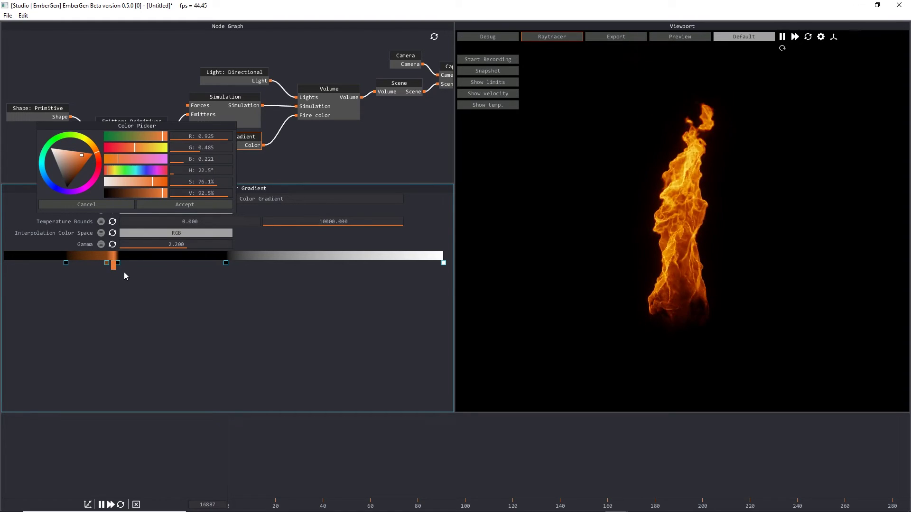
left_click_drag(79, 189, 49, 183)
left_click(151, 223)
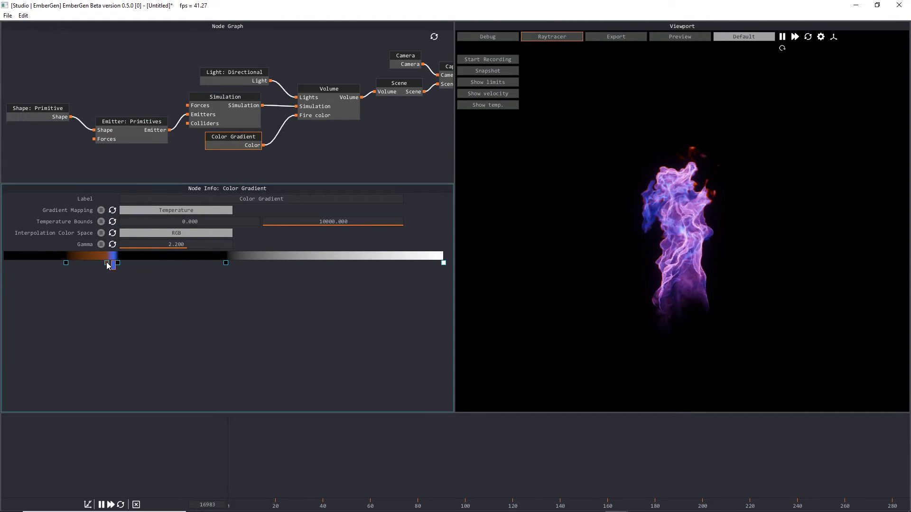
Turn the brown stop green and nudge the blue stop slightly left.
double_click(107, 264)
left_click_drag(81, 142, 59, 139)
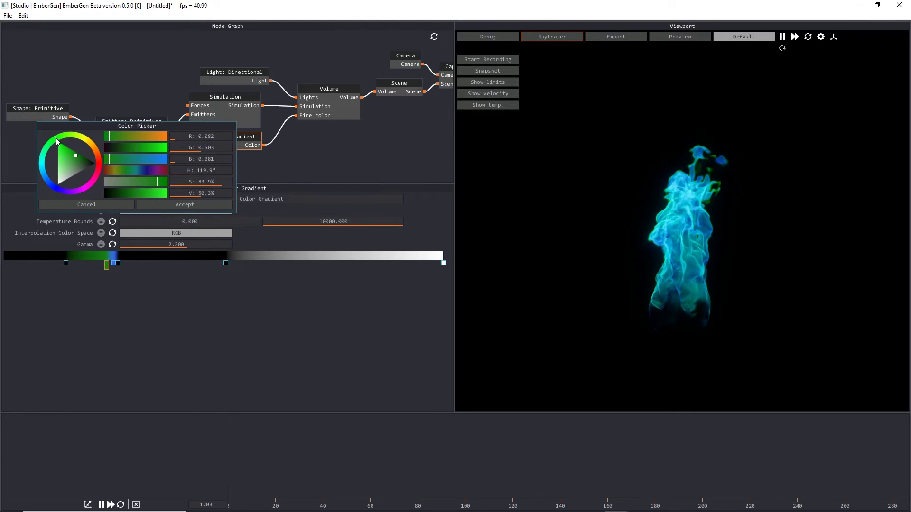
left_click(169, 214)
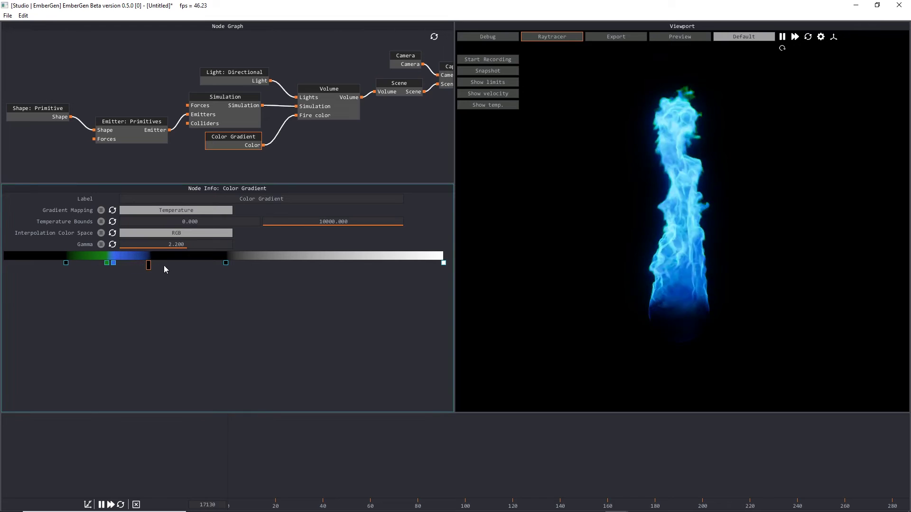
double_click(117, 264)
left_click_drag(116, 264, 112, 264)
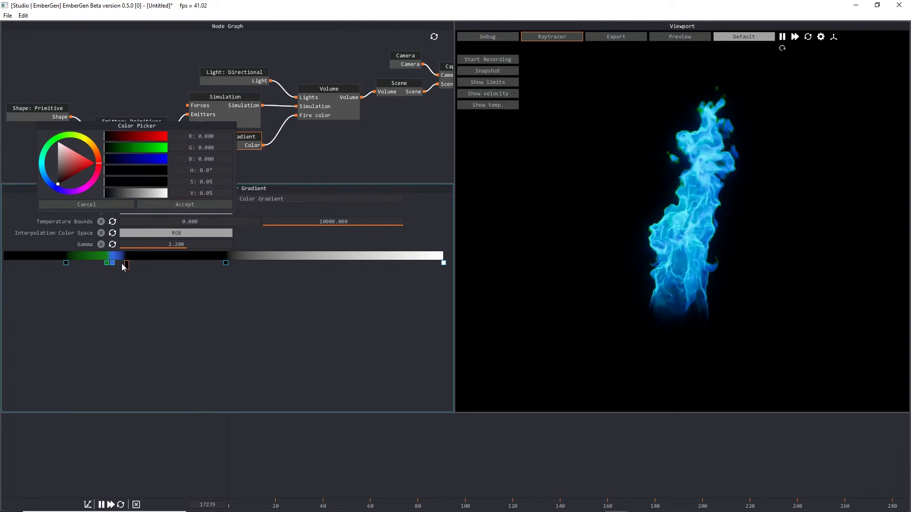
left_click(201, 204)
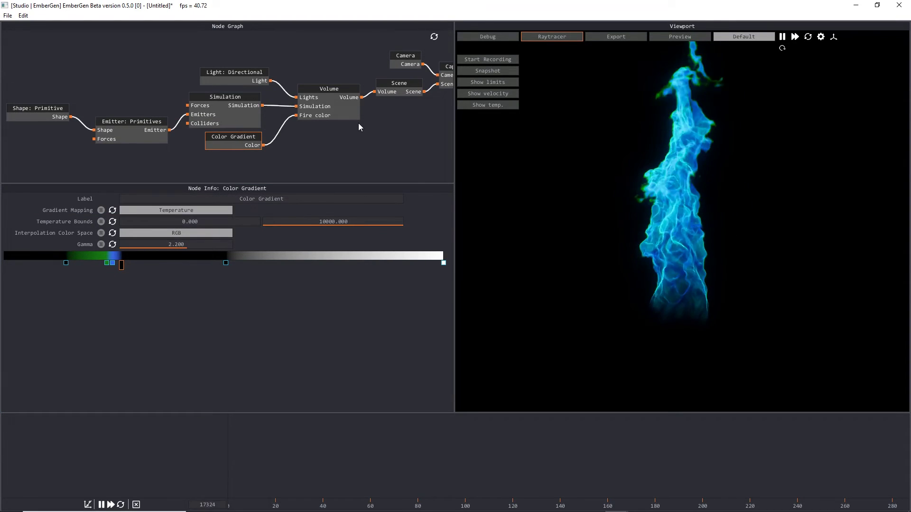
left_click(361, 152)
On the Volume node, turn on Render smoke and turn off Render flames.
scroll(373, 122, "down", 3)
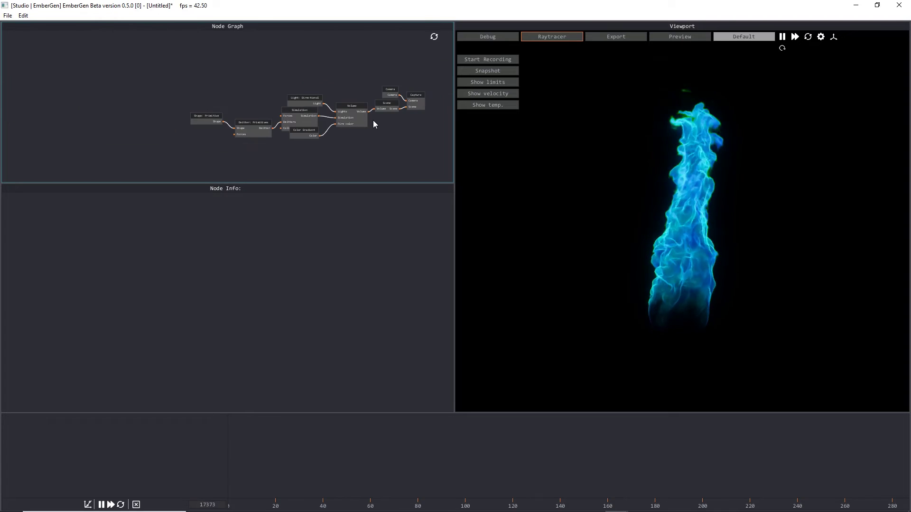
scroll(373, 122, "up", 3)
left_click(357, 106)
scroll(161, 352, "down", 5)
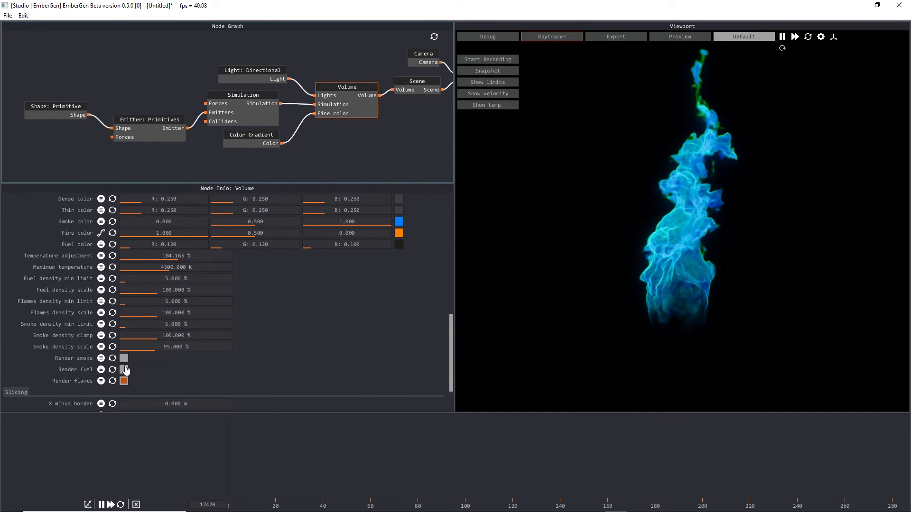
left_click(123, 358)
left_click(124, 381)
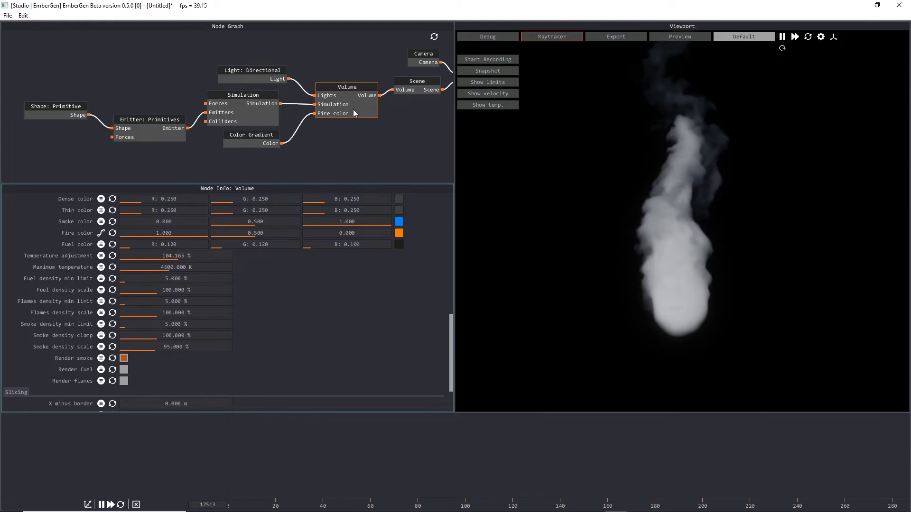
Set Smoke color override to node graph and wire the Color Gradient into Smoke color.
left_click(101, 222)
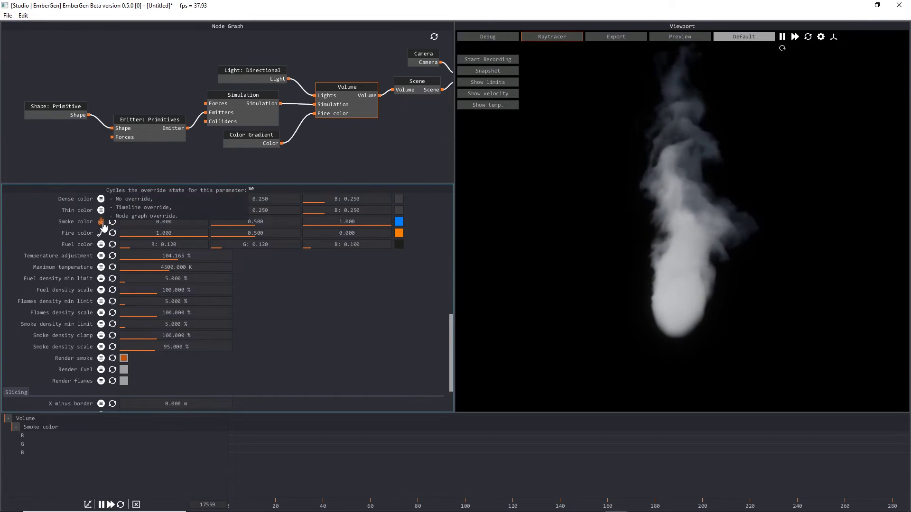
left_click(101, 222)
left_click_drag(281, 144, 315, 123)
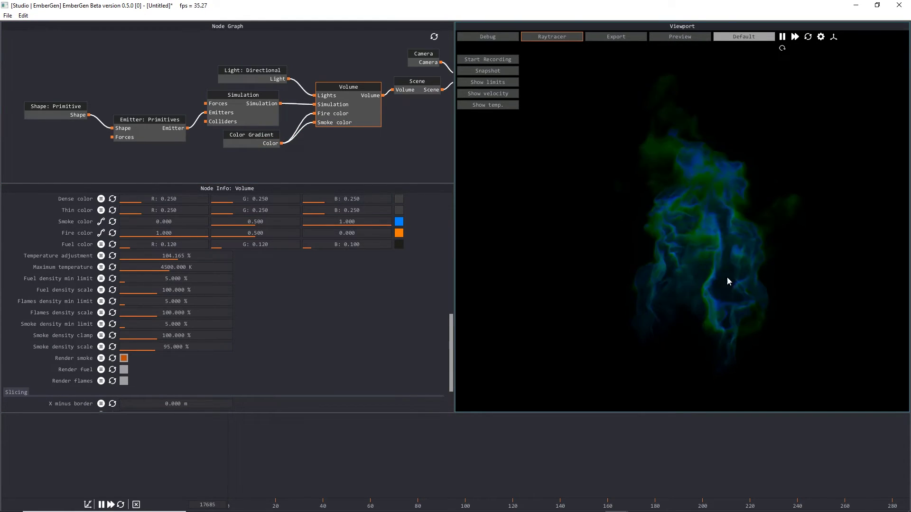
Add a gradient stop and slide it right so the blue band extends further.
left_click(242, 143)
double_click(191, 259)
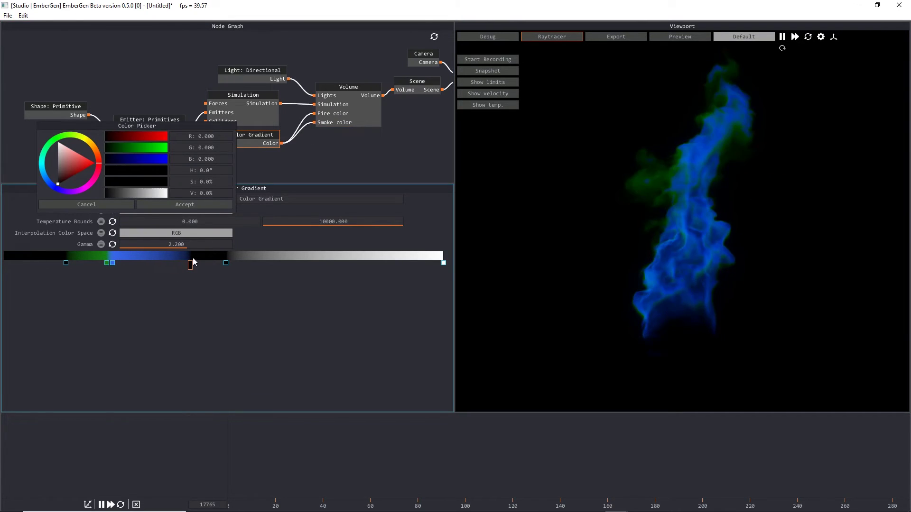
left_click_drag(194, 261, 226, 264)
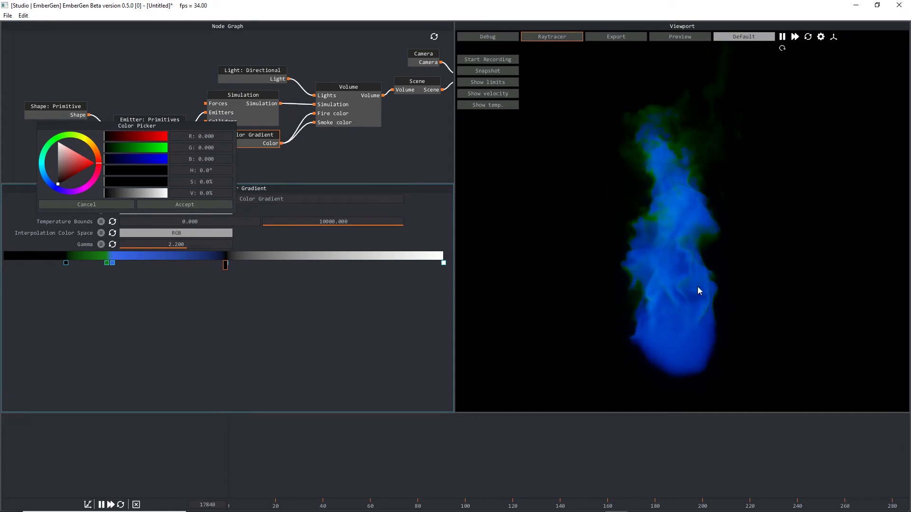
Add another stop between the blue and black and colour it red.
double_click(158, 259)
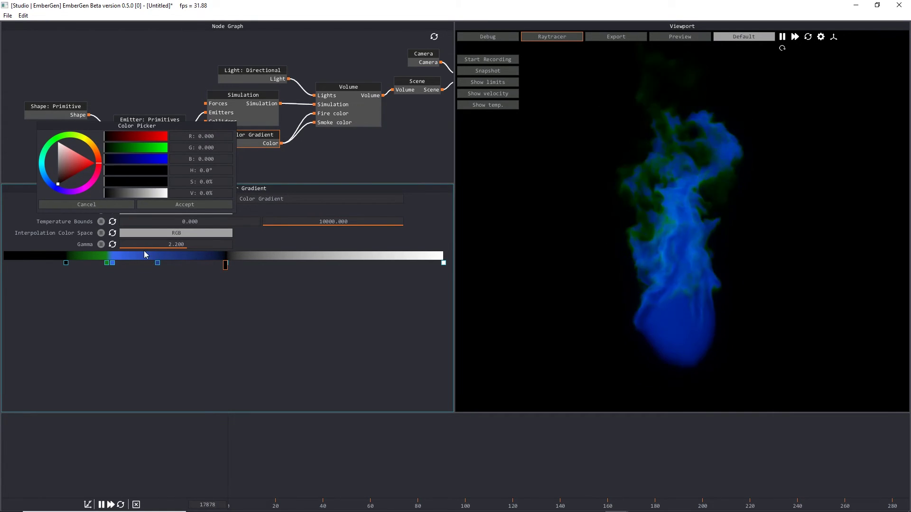
left_click(158, 263)
mouse_move(99, 155)
left_mouse_down()
mouse_move(78, 137)
mouse_move(56, 141)
mouse_move(110, 169)
left_mouse_up()
left_click(214, 205)
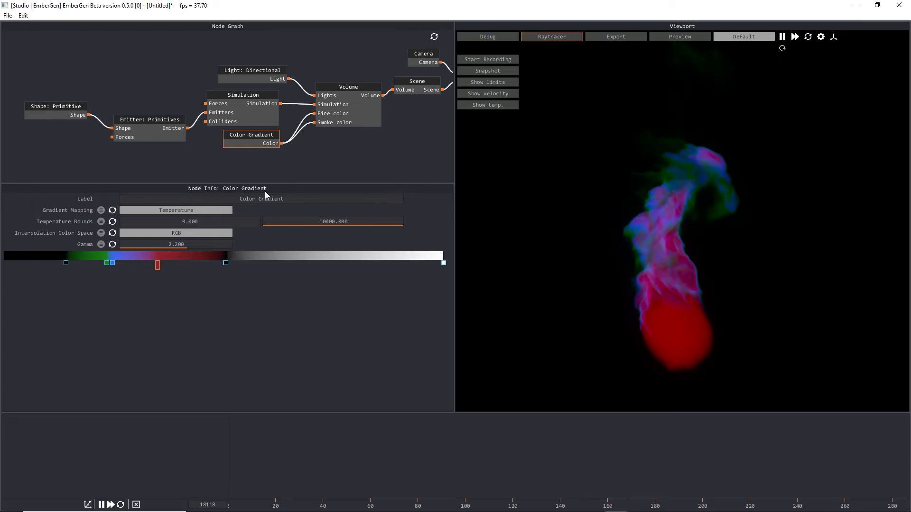
Inspect the red-cored multicoloured smoke, then reselect the Color Gradient node to show its stops.
left_click(308, 150)
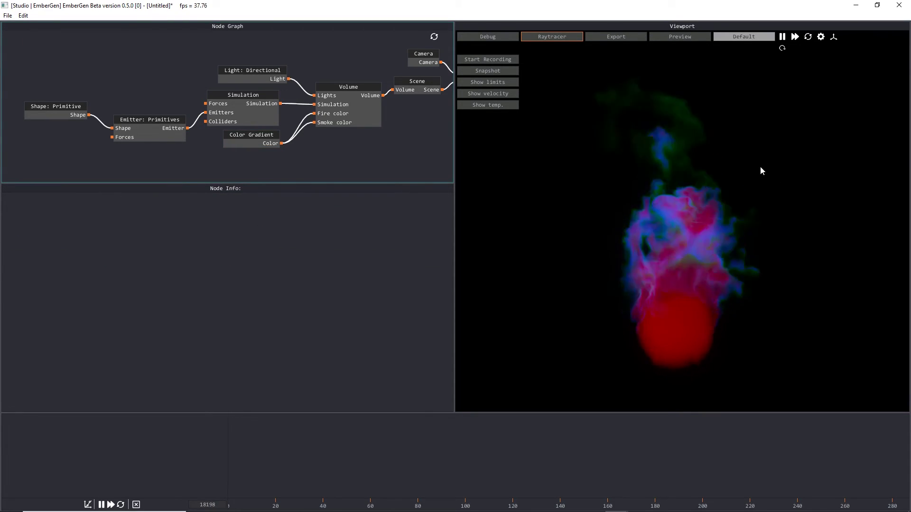
scroll(383, 143, "down", 2)
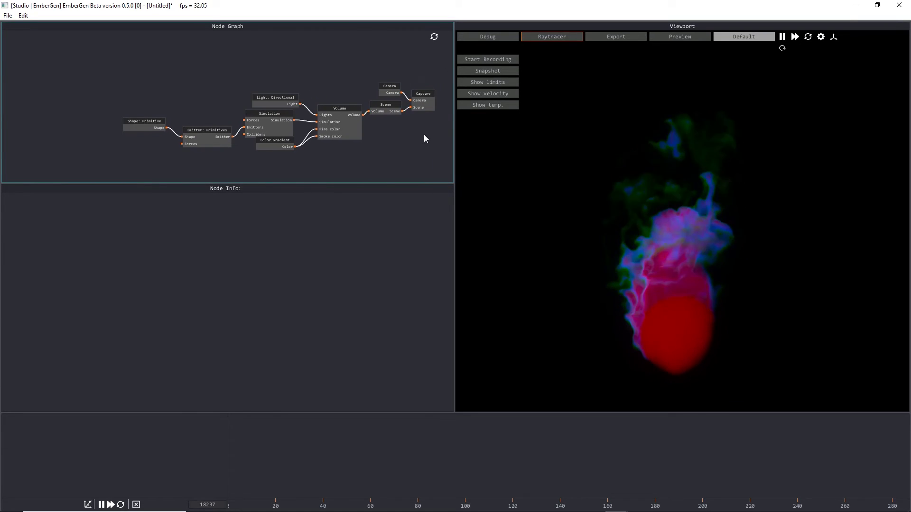
scroll(421, 139, "up", 3)
scroll(422, 140, "down", 1)
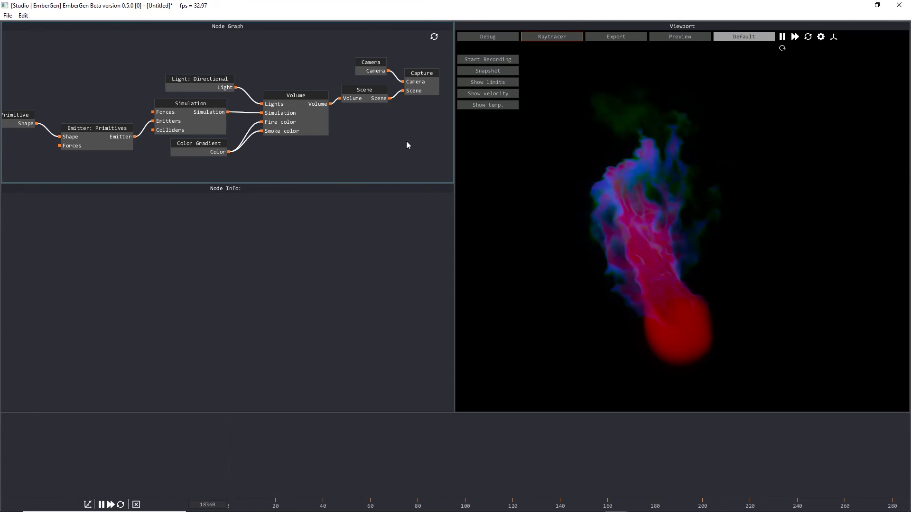
left_click(664, 271)
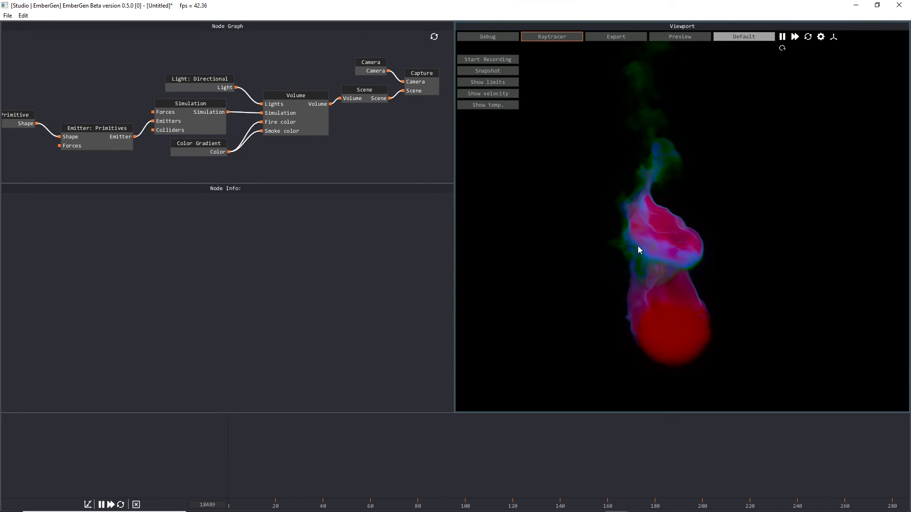
left_click(365, 152)
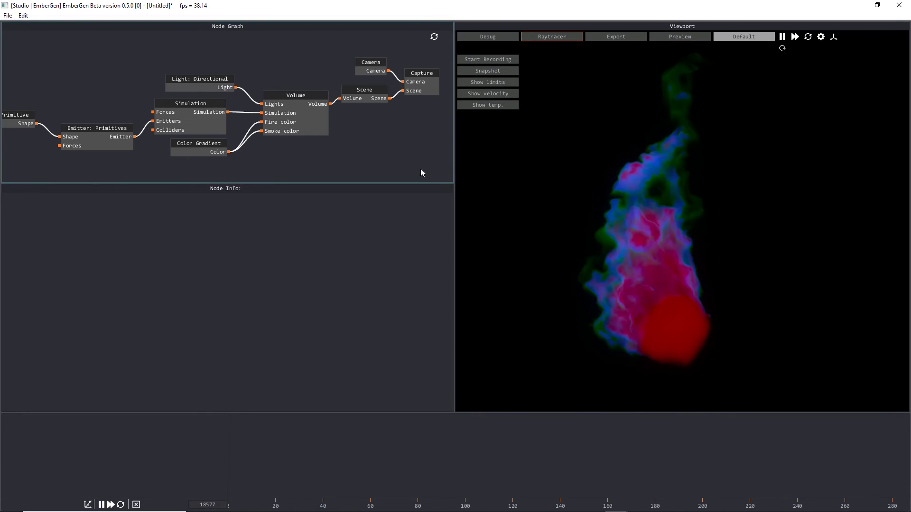
left_click(194, 147)
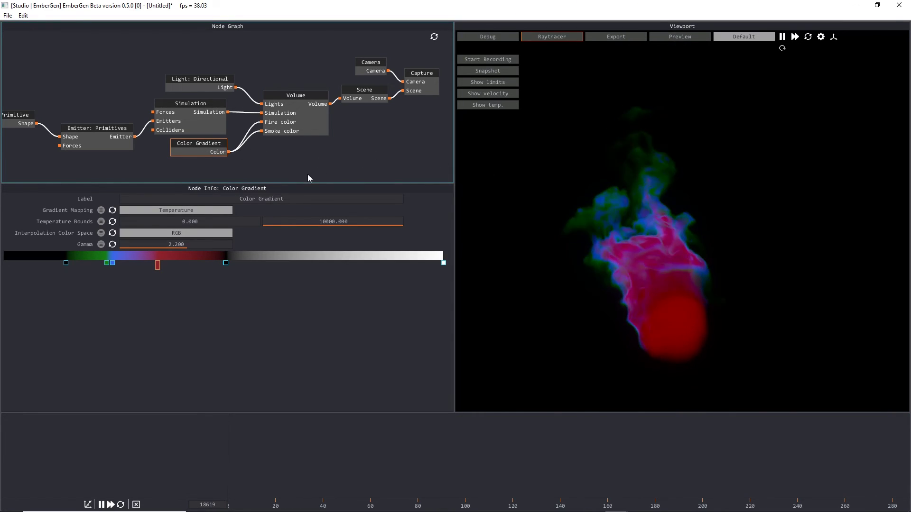
Delete the red stop and then the blue stop, leaving only green in the gradient.
double_click(157, 265)
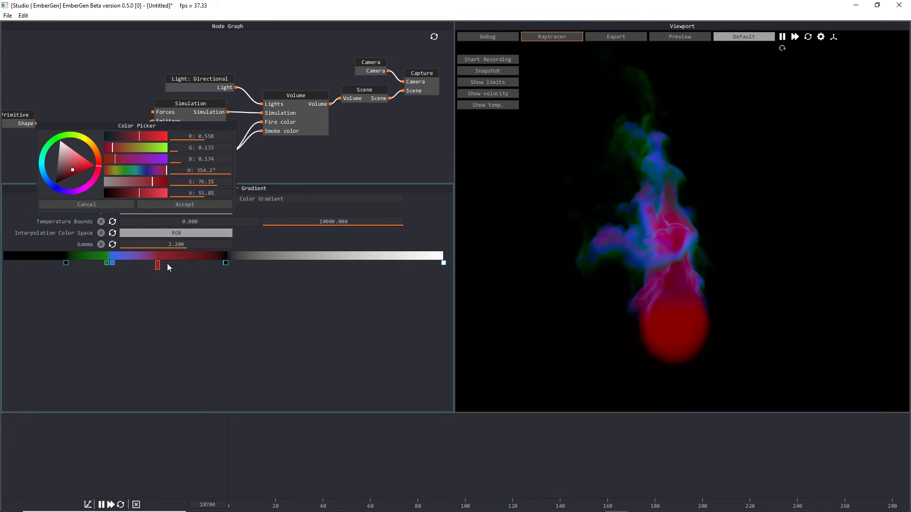
key("Delete")
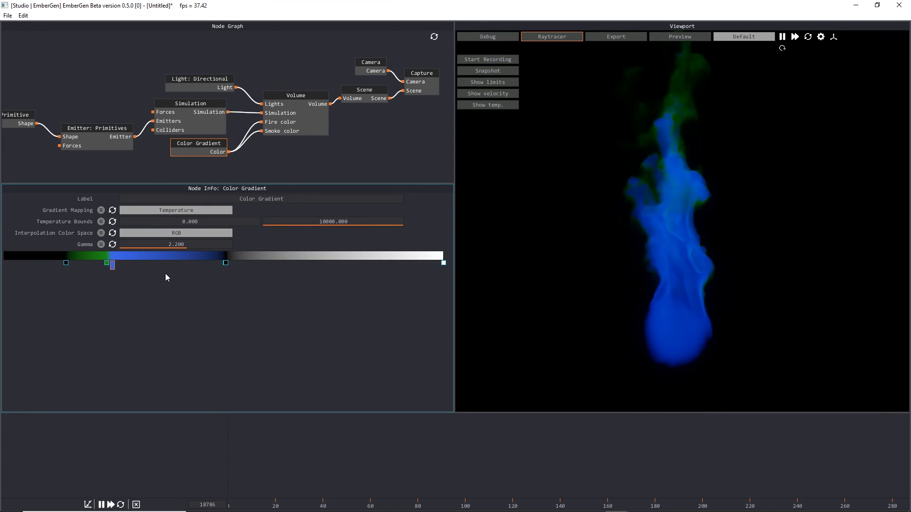
key("Delete")
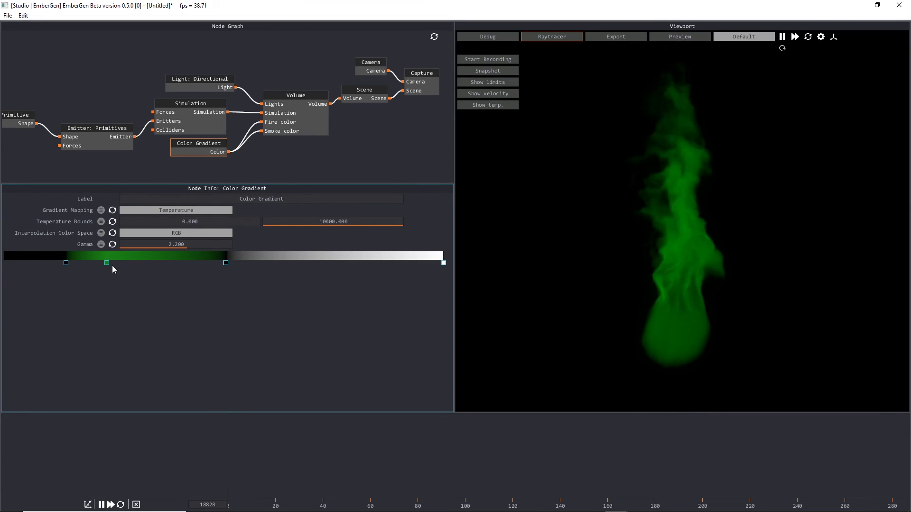